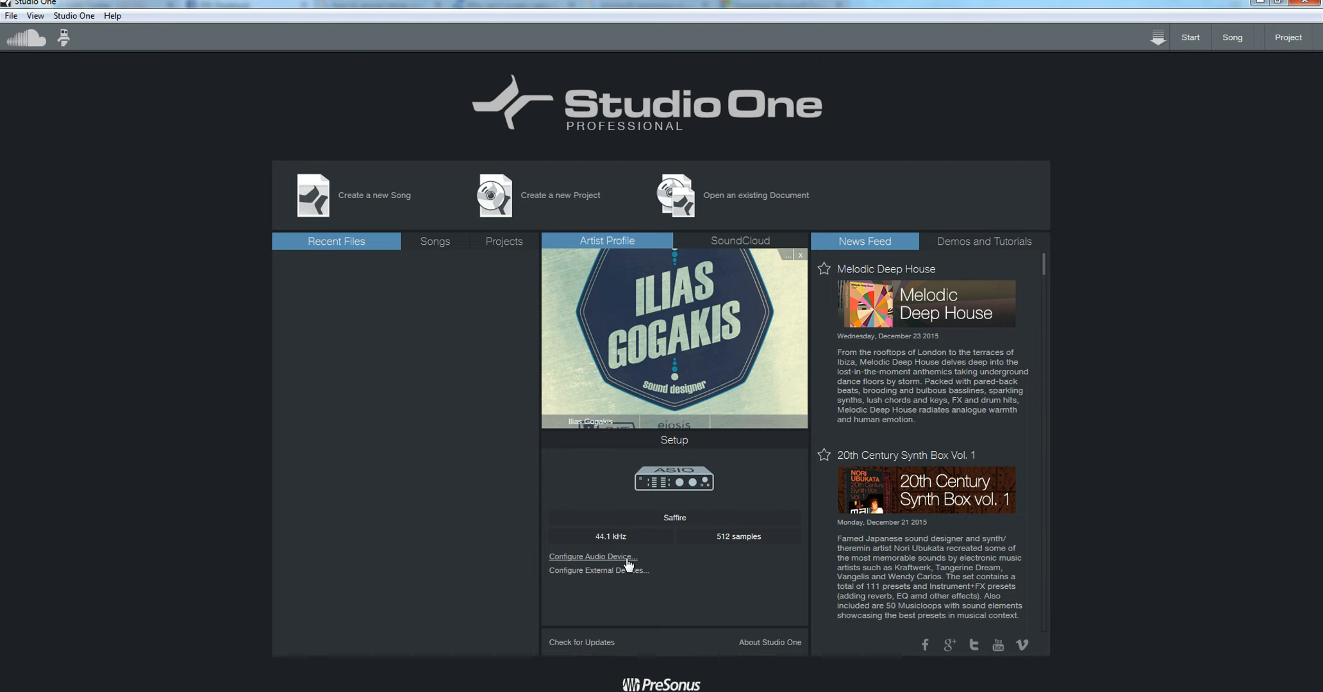
- Open the audio device configuration, unlock the internal block size and show its available sample sizes
click(579, 557)
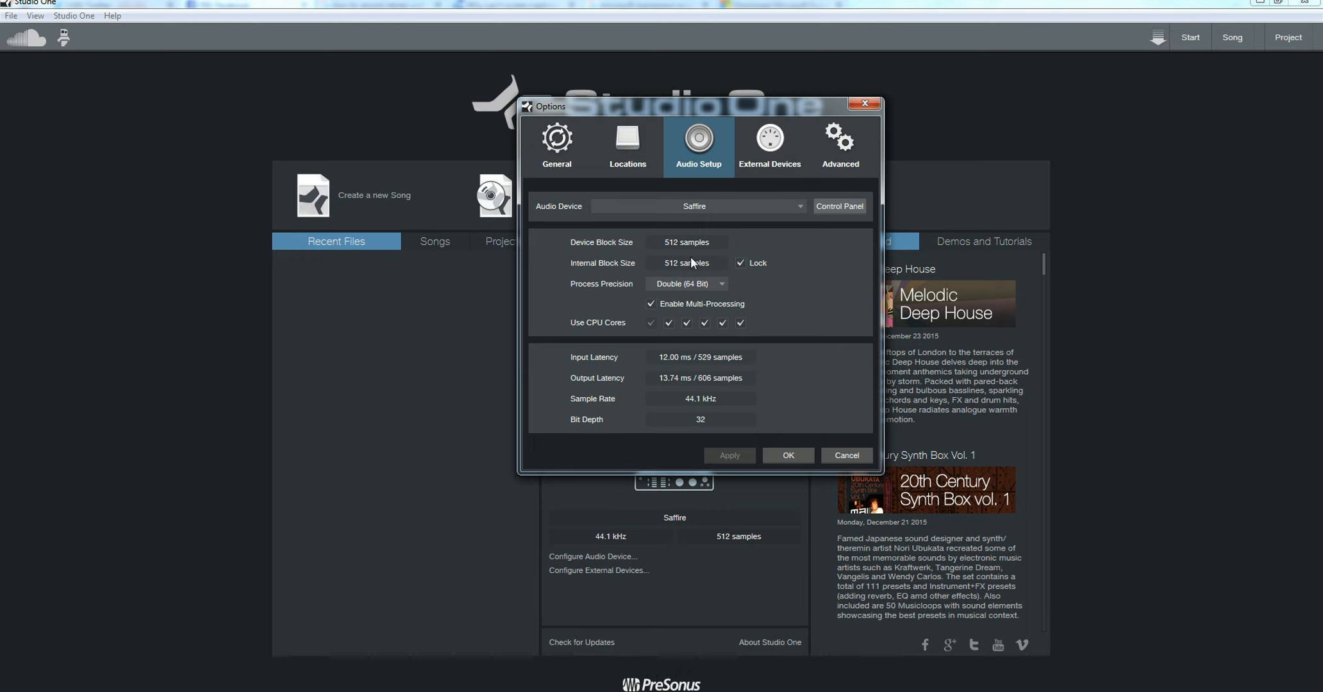
click(742, 263)
click(718, 263)
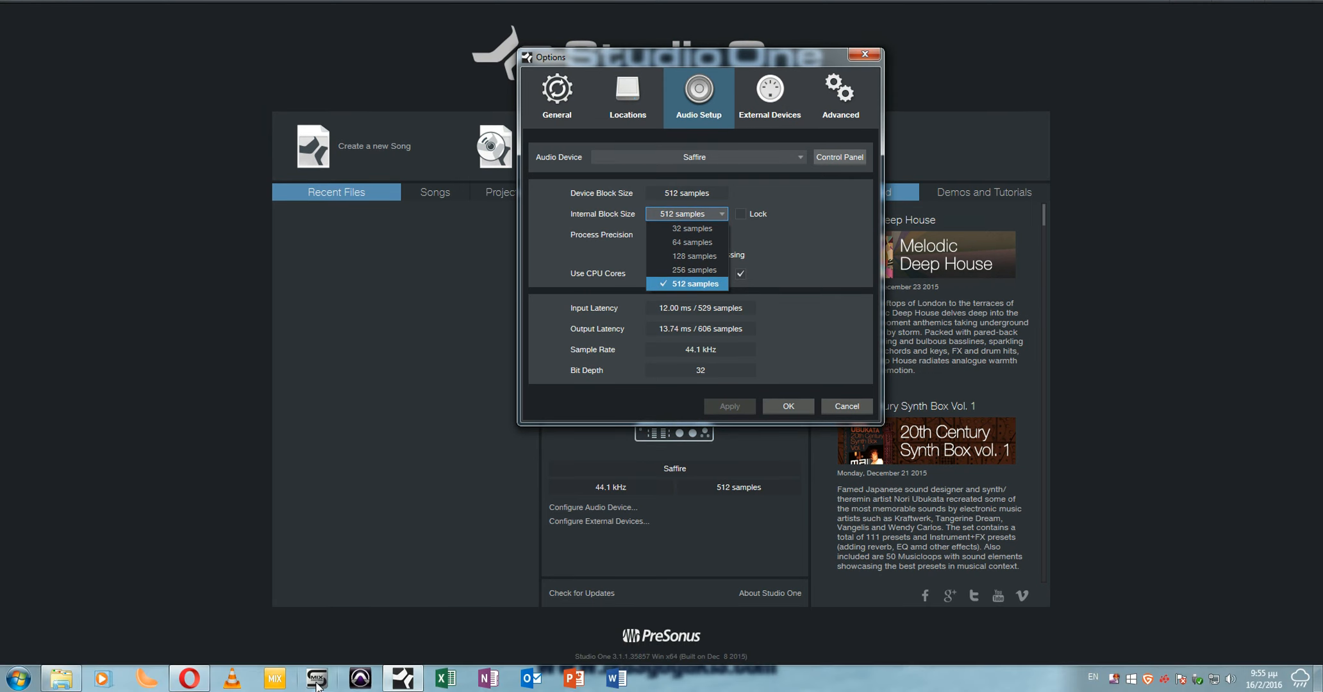
- Switch to Saffire MixControl, examine the ASIO buffer size choices in its settings, and return to the Studio One audio setup
click(317, 681)
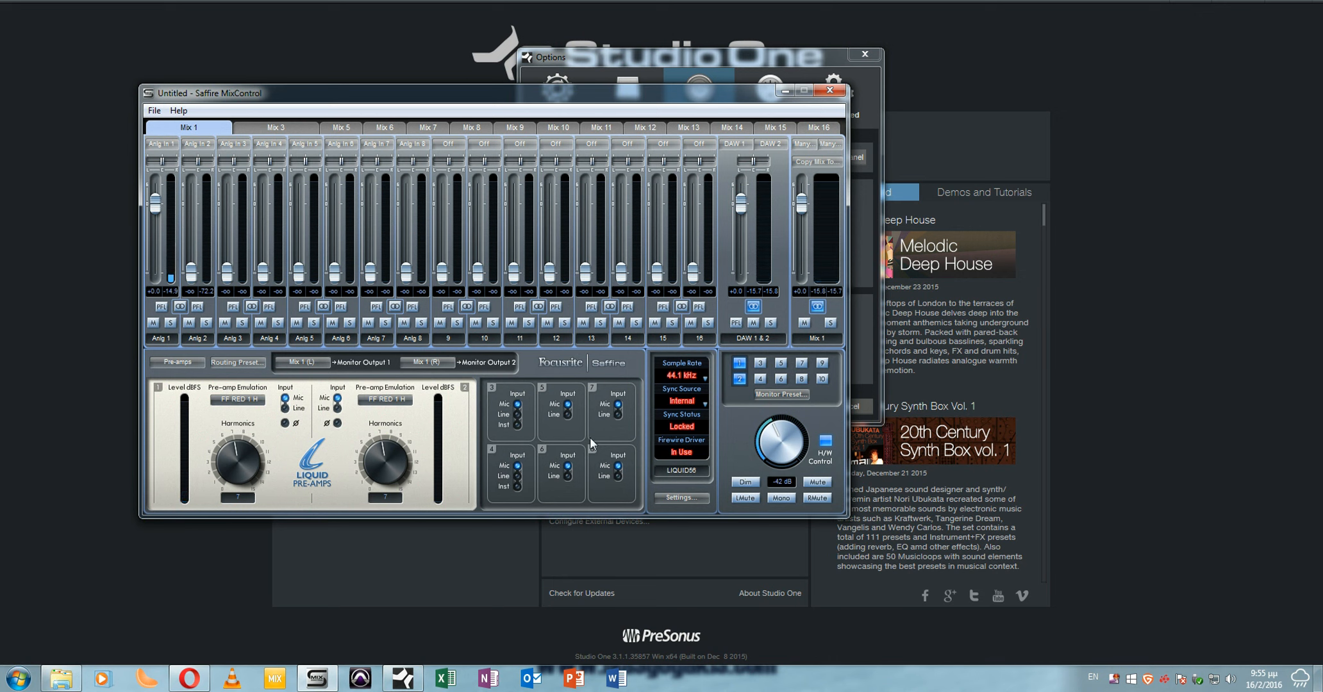
click(688, 498)
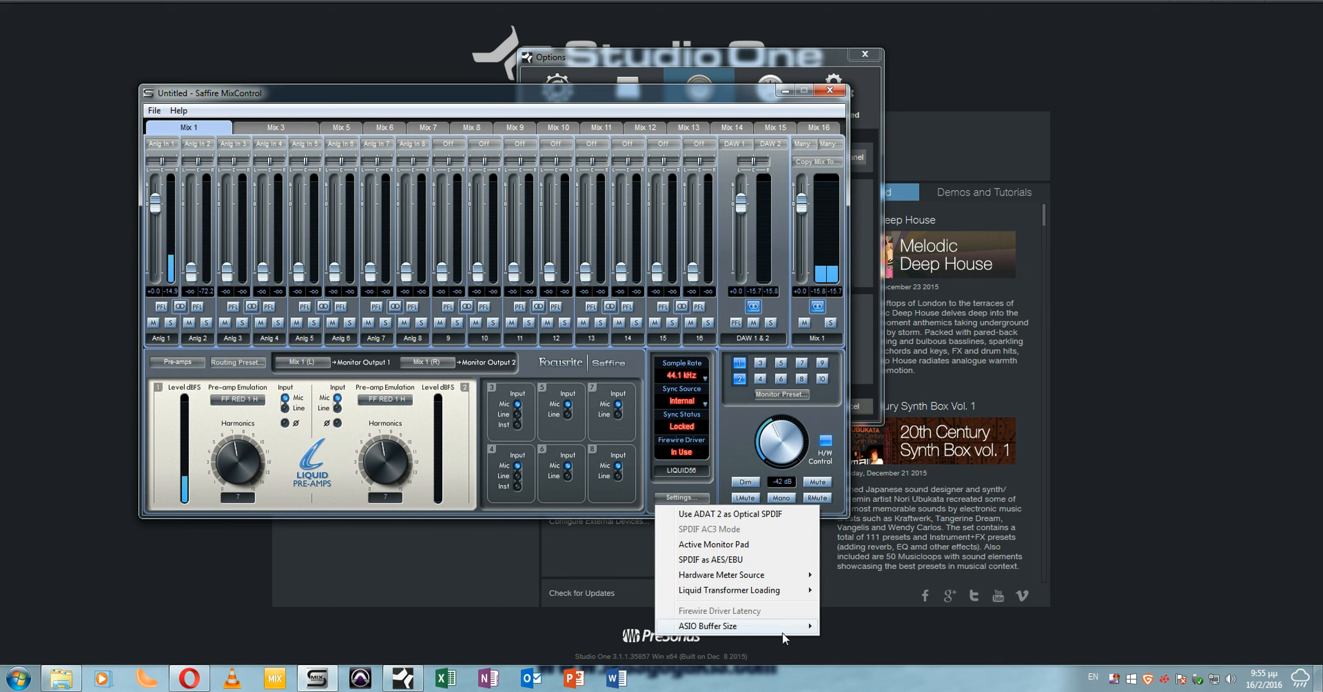
mouse_move(783, 629)
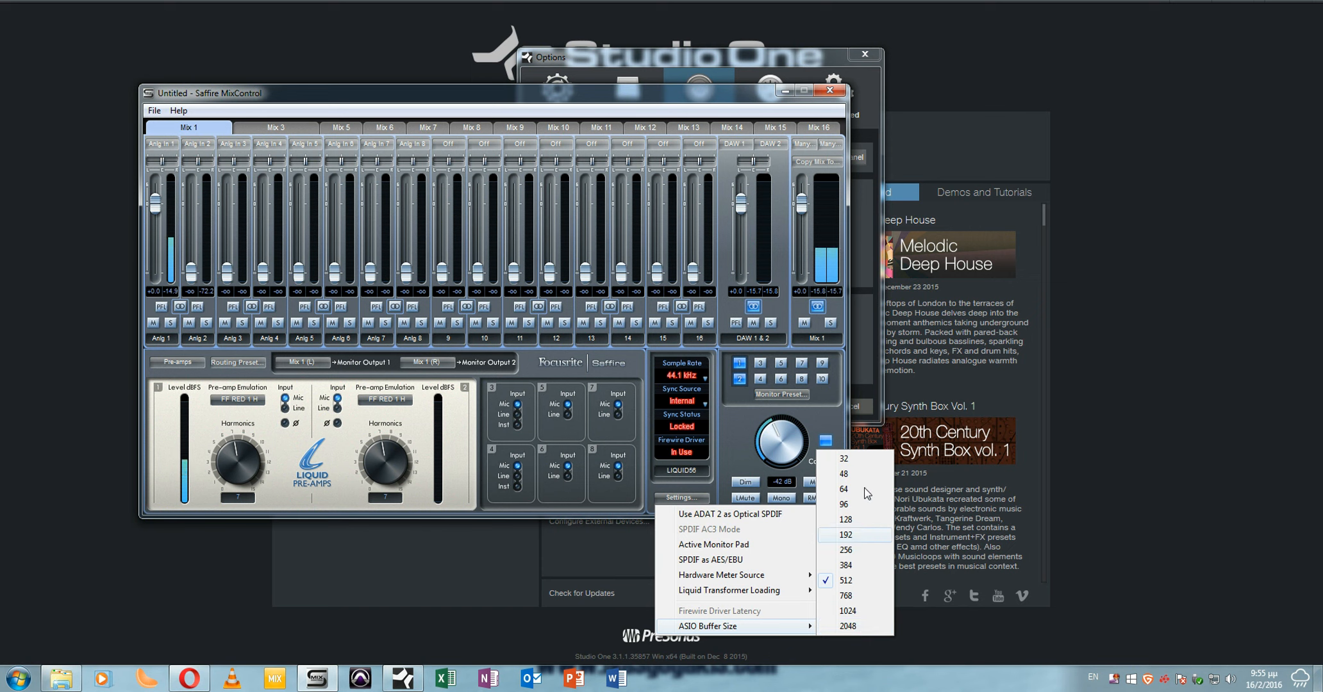
click(785, 90)
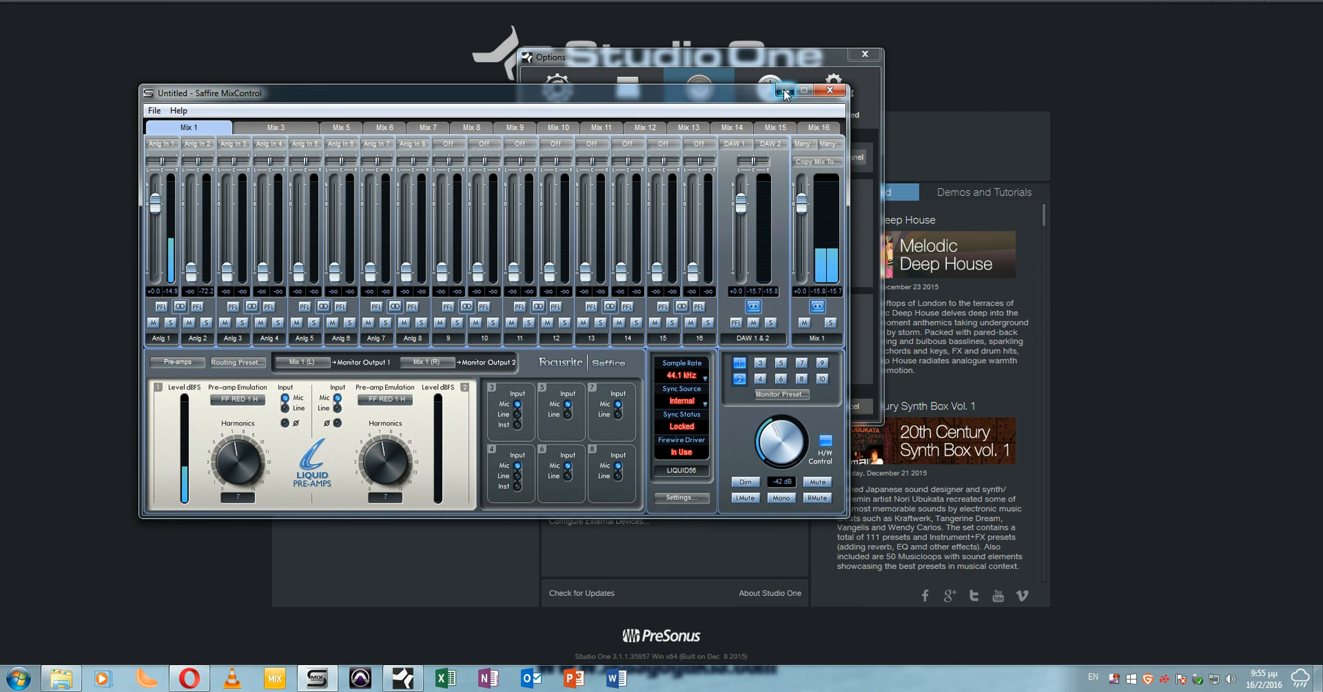
click(785, 91)
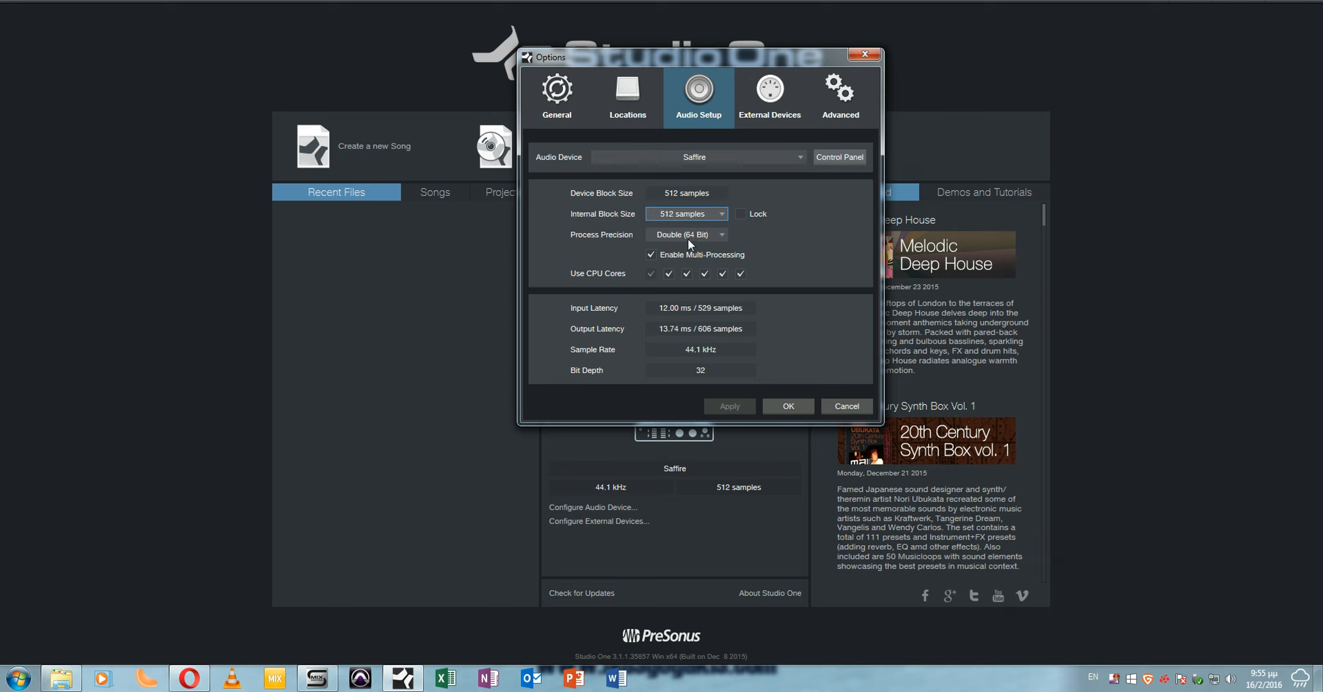
click(786, 236)
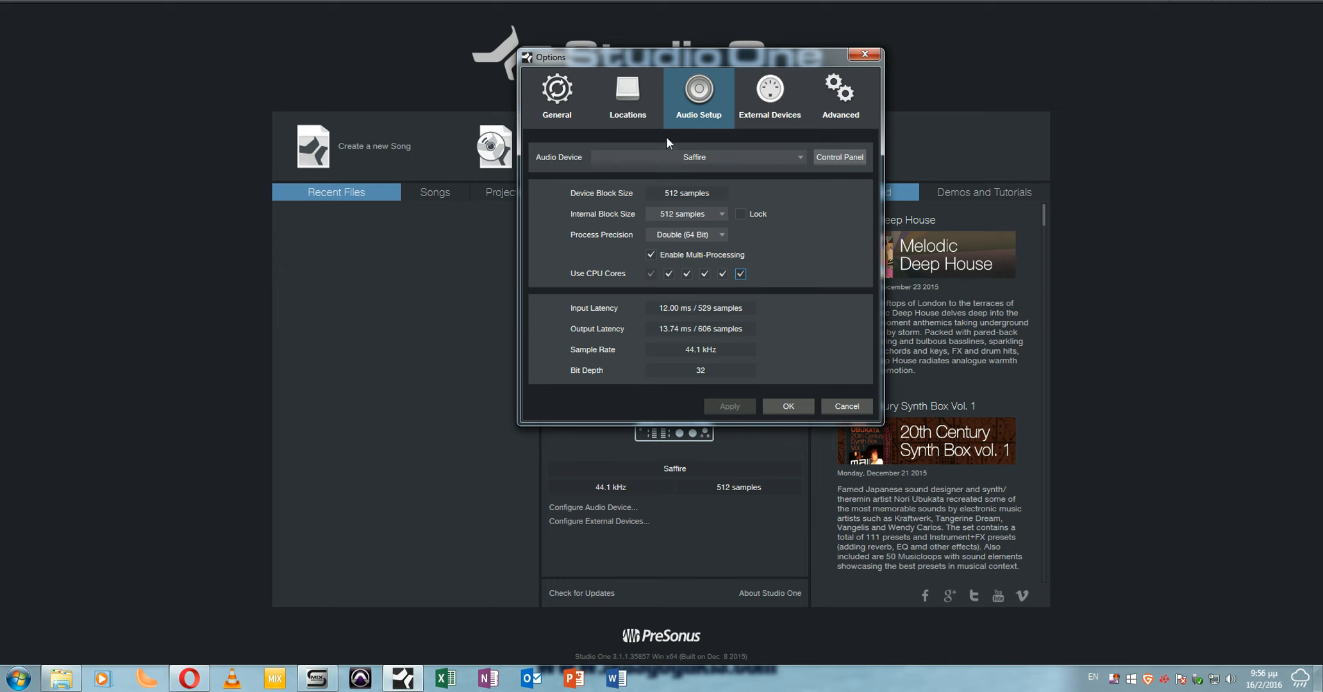
- In the general appearance options, try a background hue shift of 185, 100% saturation and 5% luminance, and discard the changes
click(563, 102)
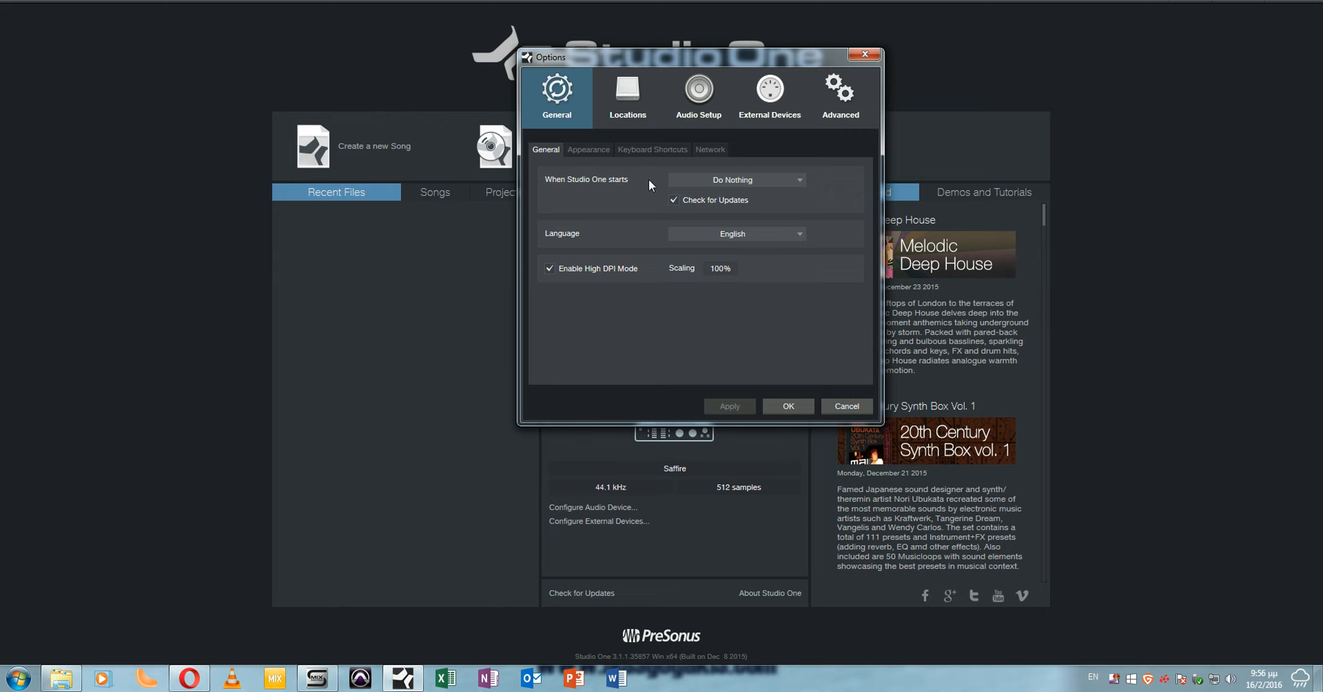
click(704, 236)
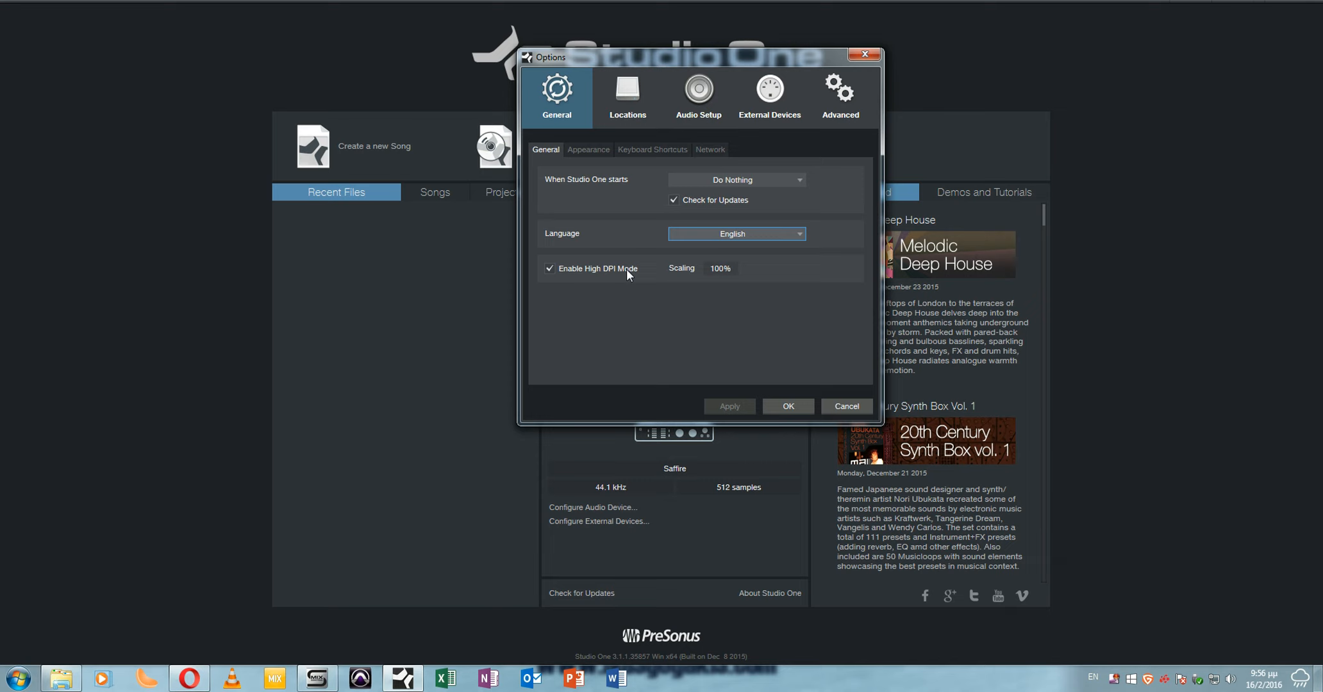
click(596, 150)
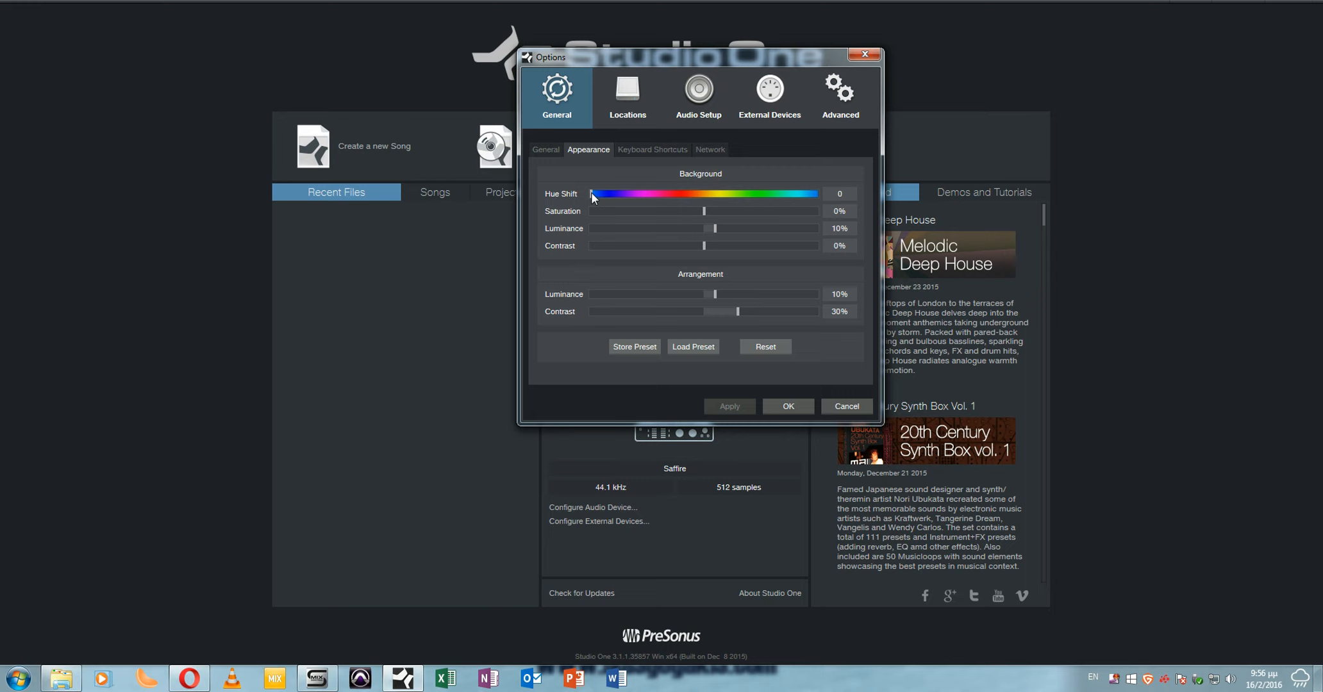
drag(592, 193, 707, 199)
drag(703, 209, 826, 214)
drag(716, 226, 812, 226)
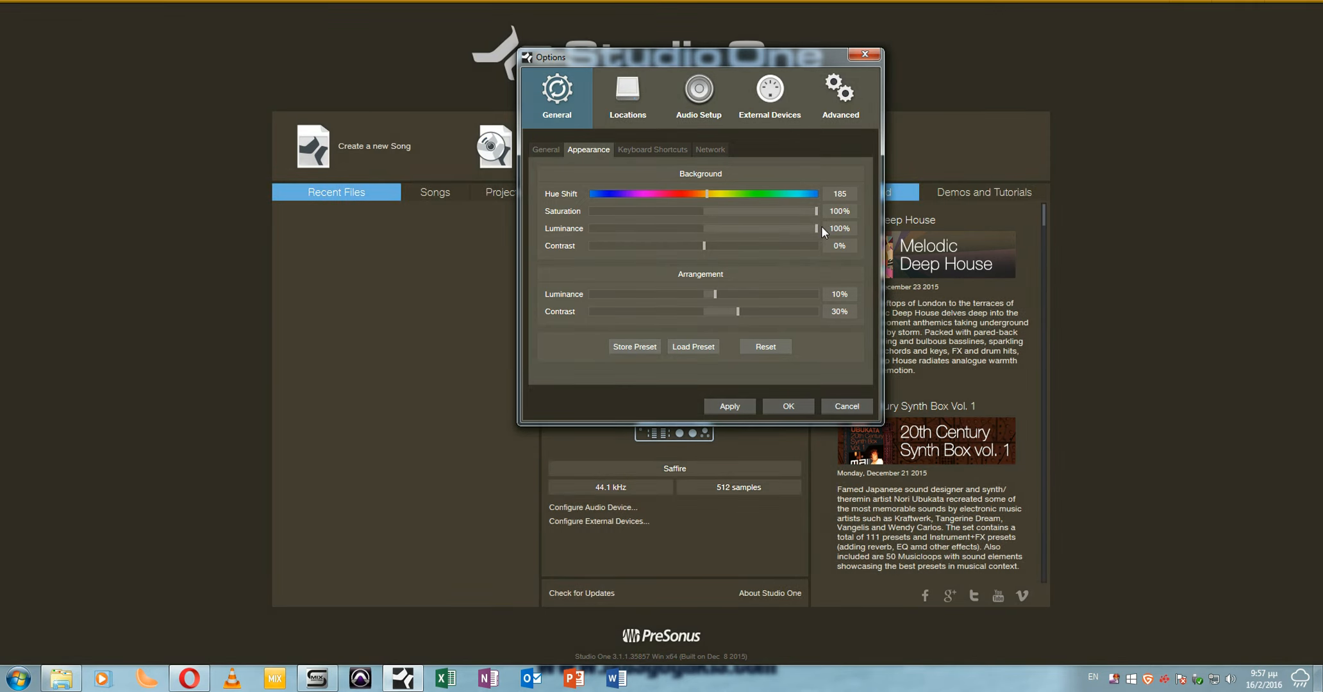
drag(819, 226, 691, 227)
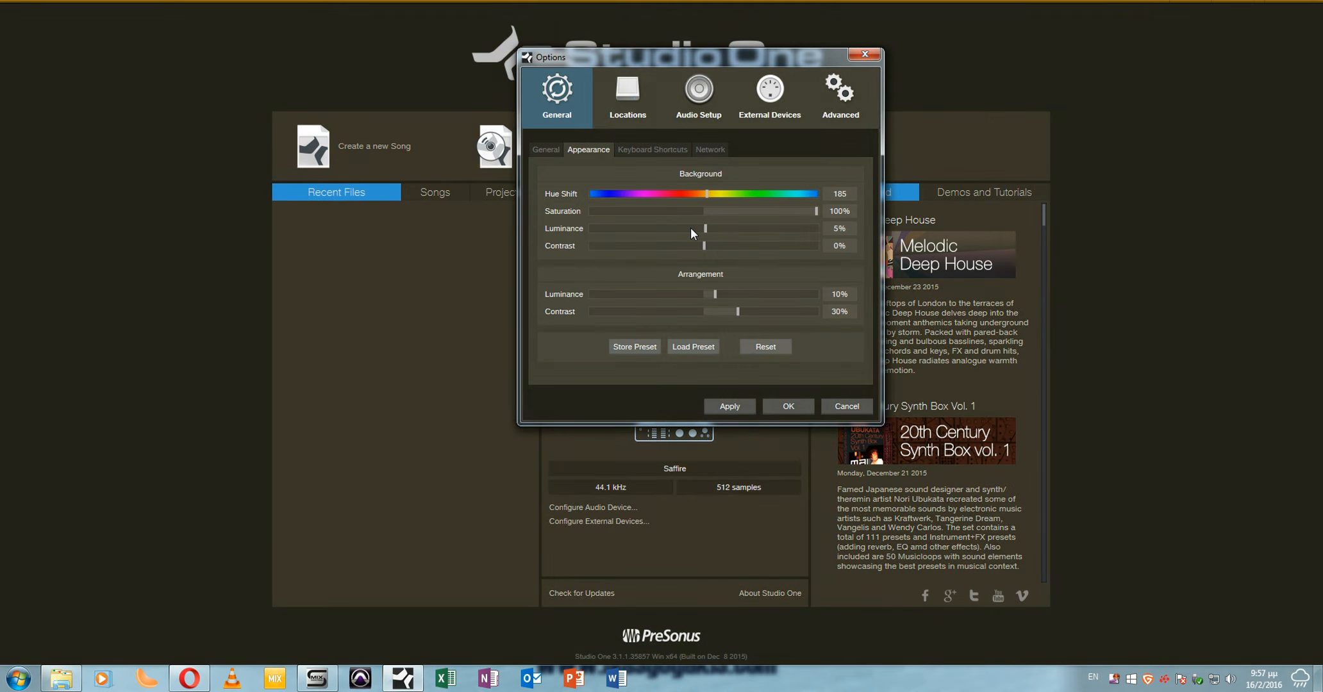
click(845, 405)
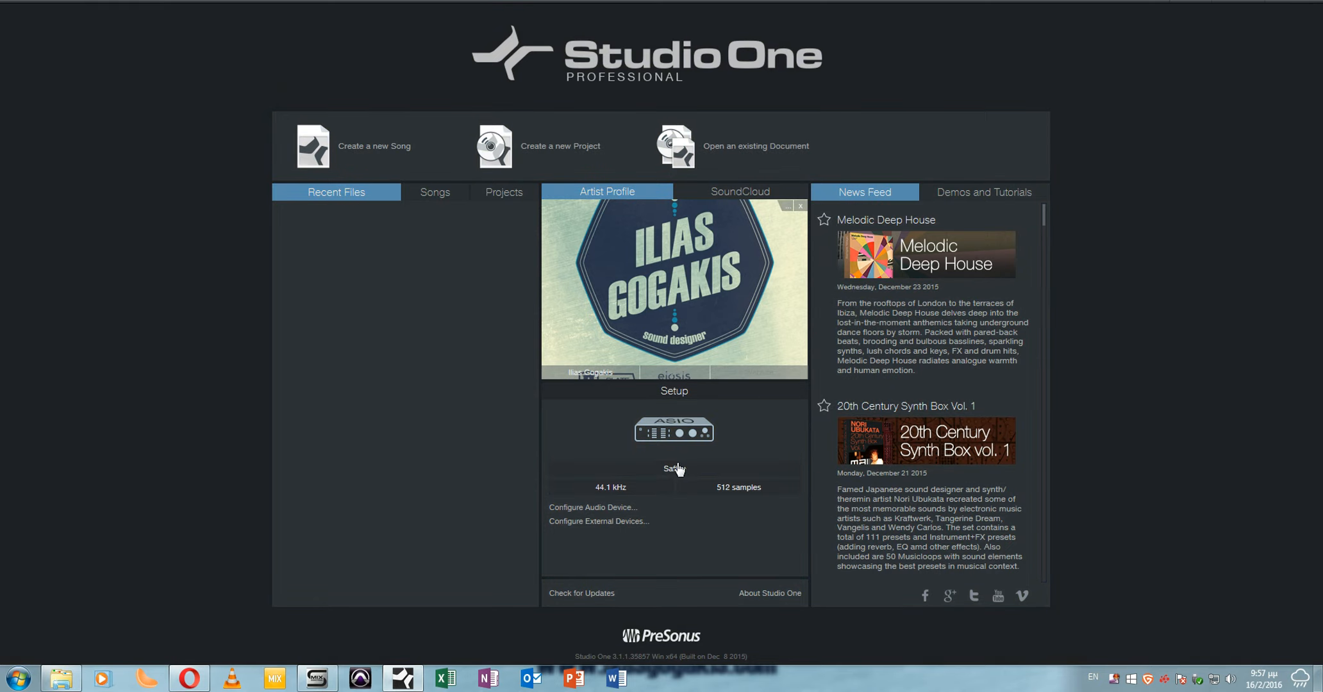
- Reopen the options and examine the user data location and the full list of file types shown in the browser
click(595, 508)
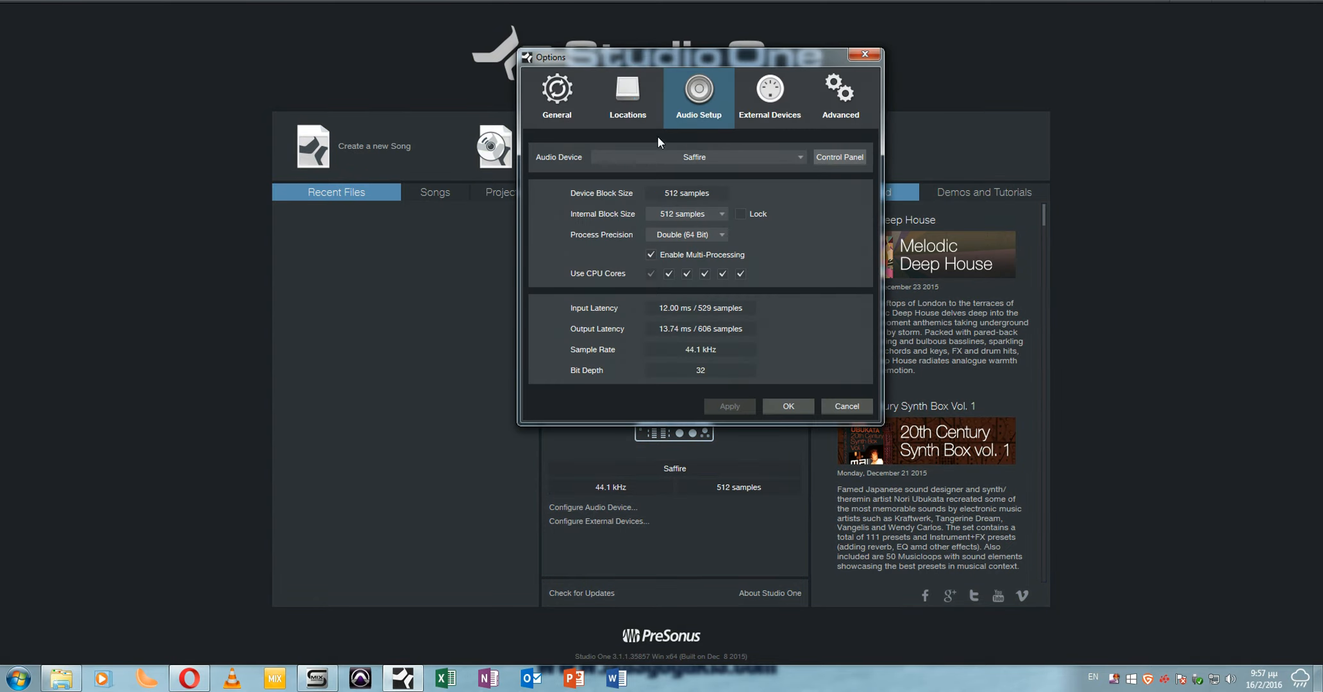
click(636, 103)
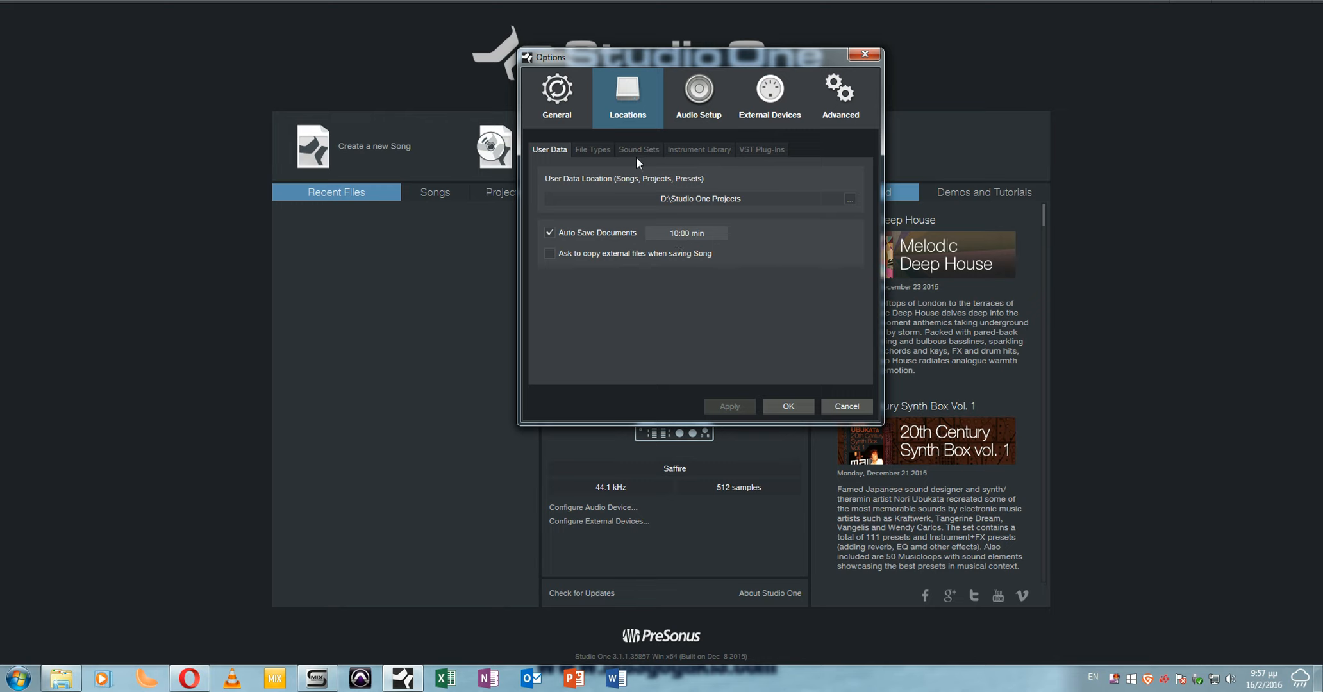
click(593, 150)
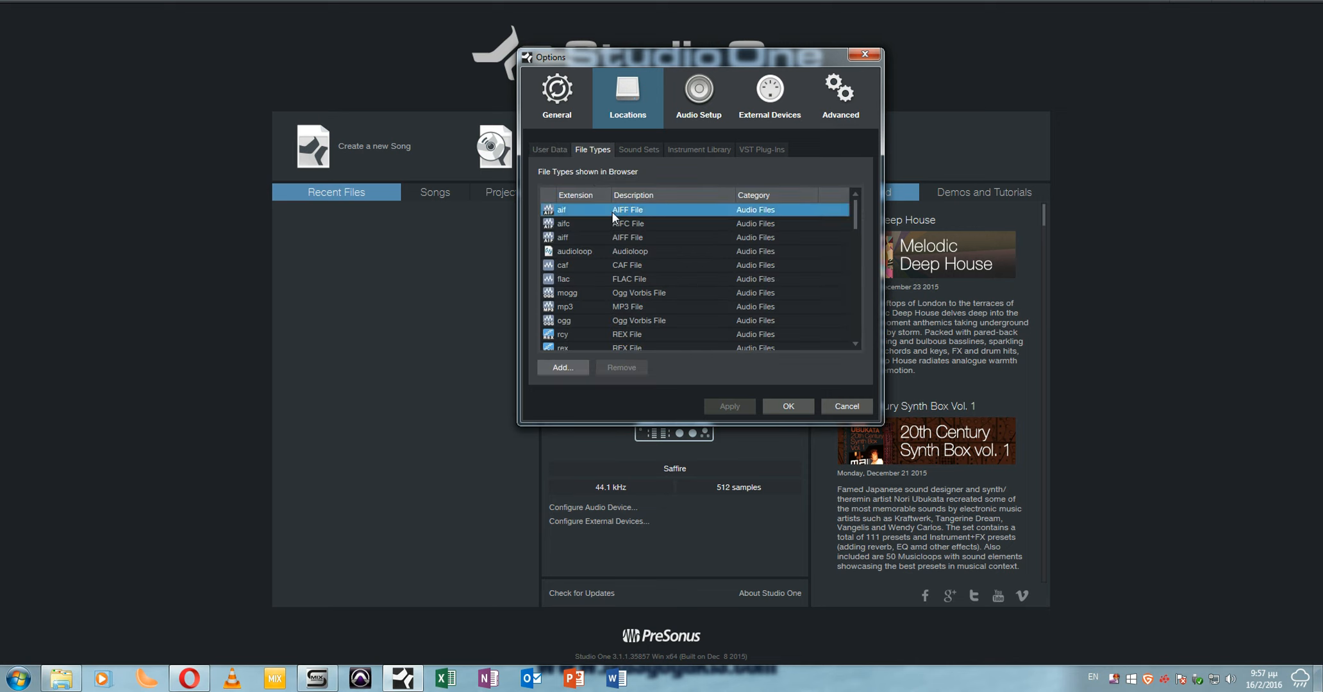
scroll(578, 318, down, 2)
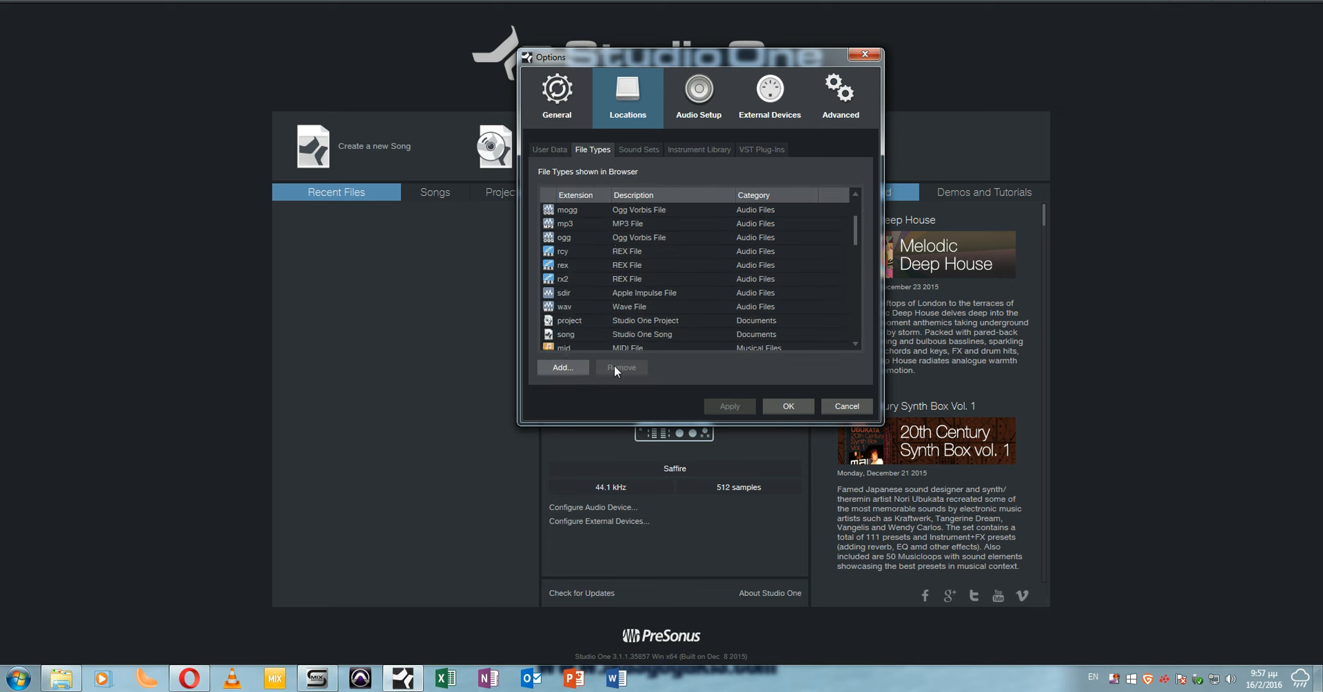
scroll(624, 296, down, 5)
scroll(624, 297, down, 5)
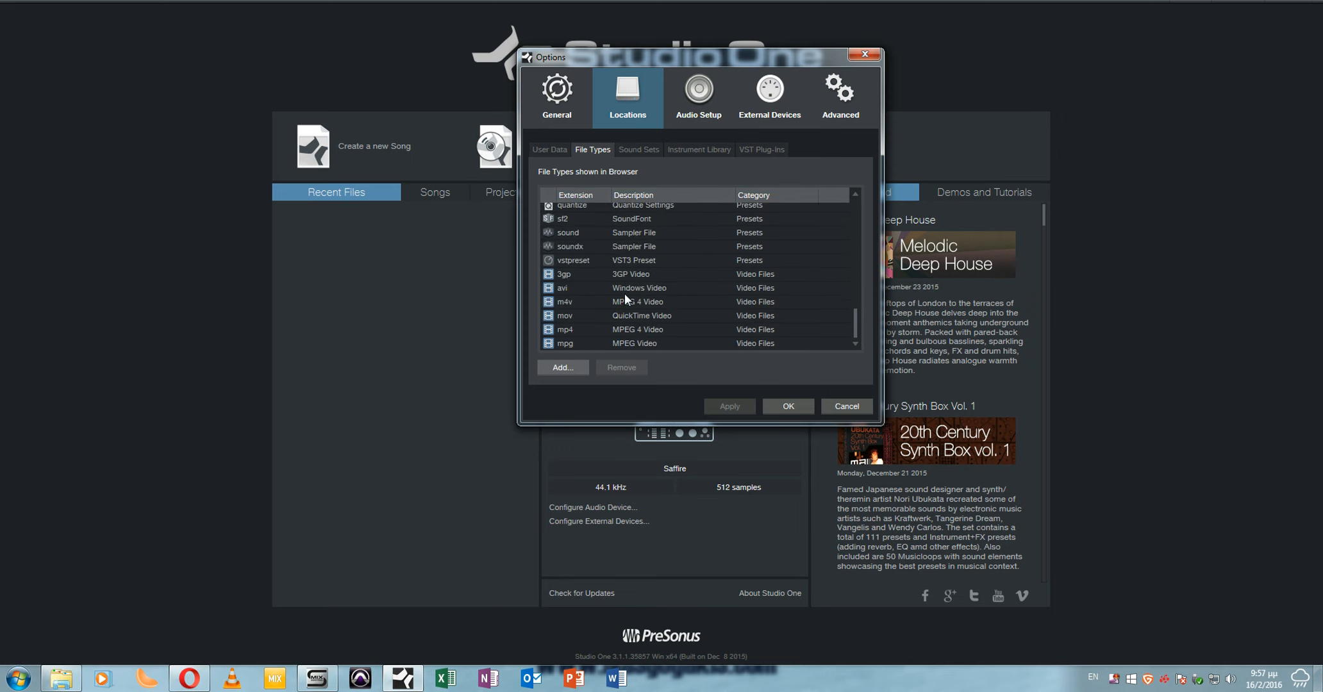
scroll(625, 295, up, 11)
scroll(624, 292, up, 3)
- Examine the Sound Sets install folder and its listed locations
click(641, 149)
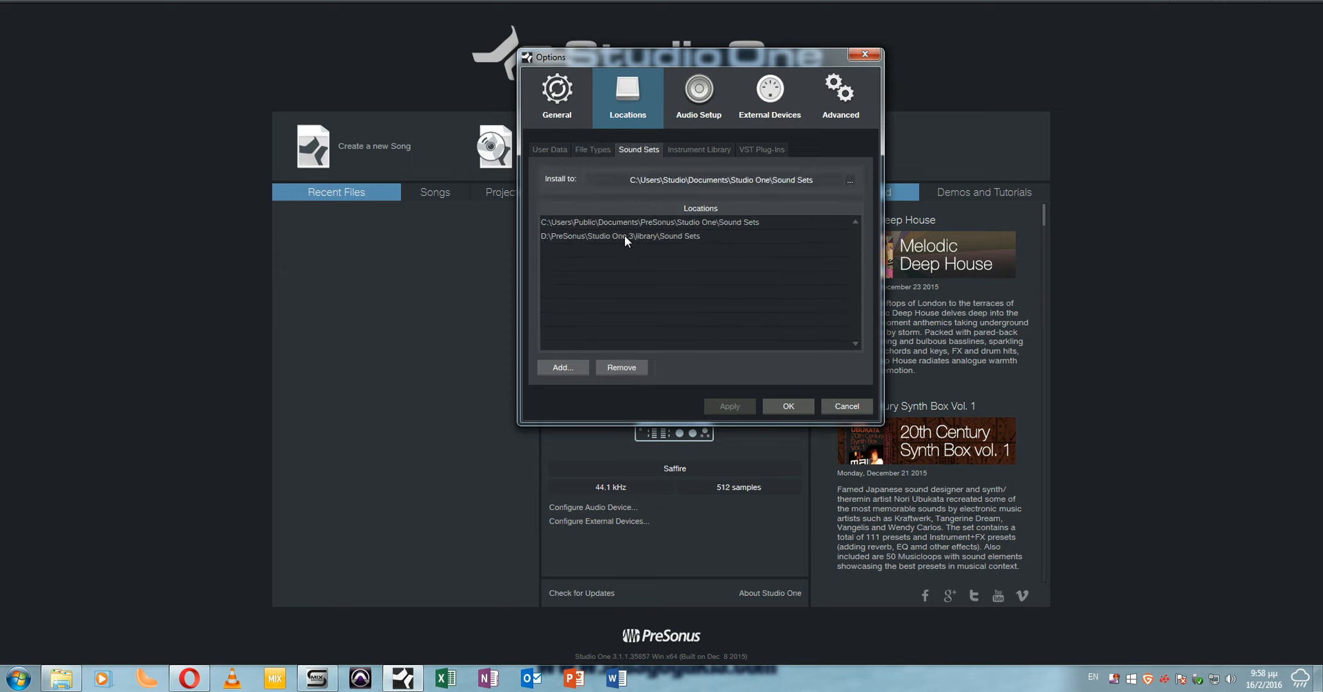
click(572, 249)
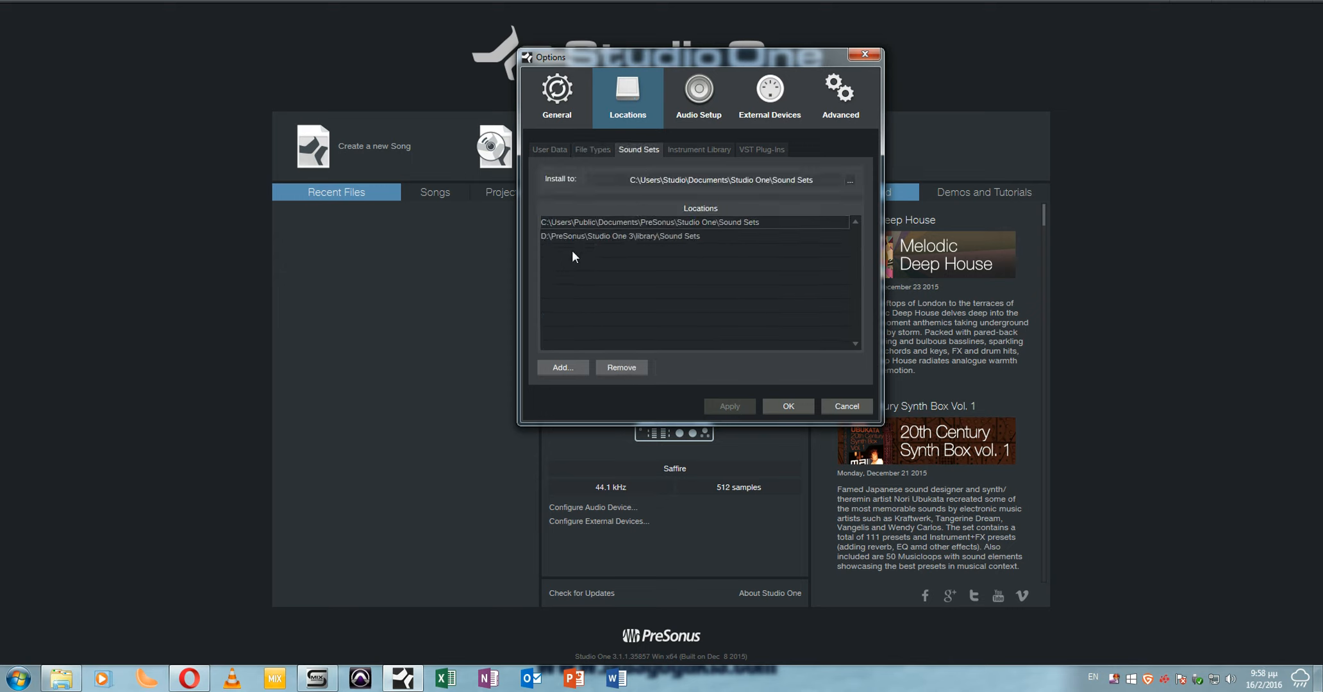
click(642, 238)
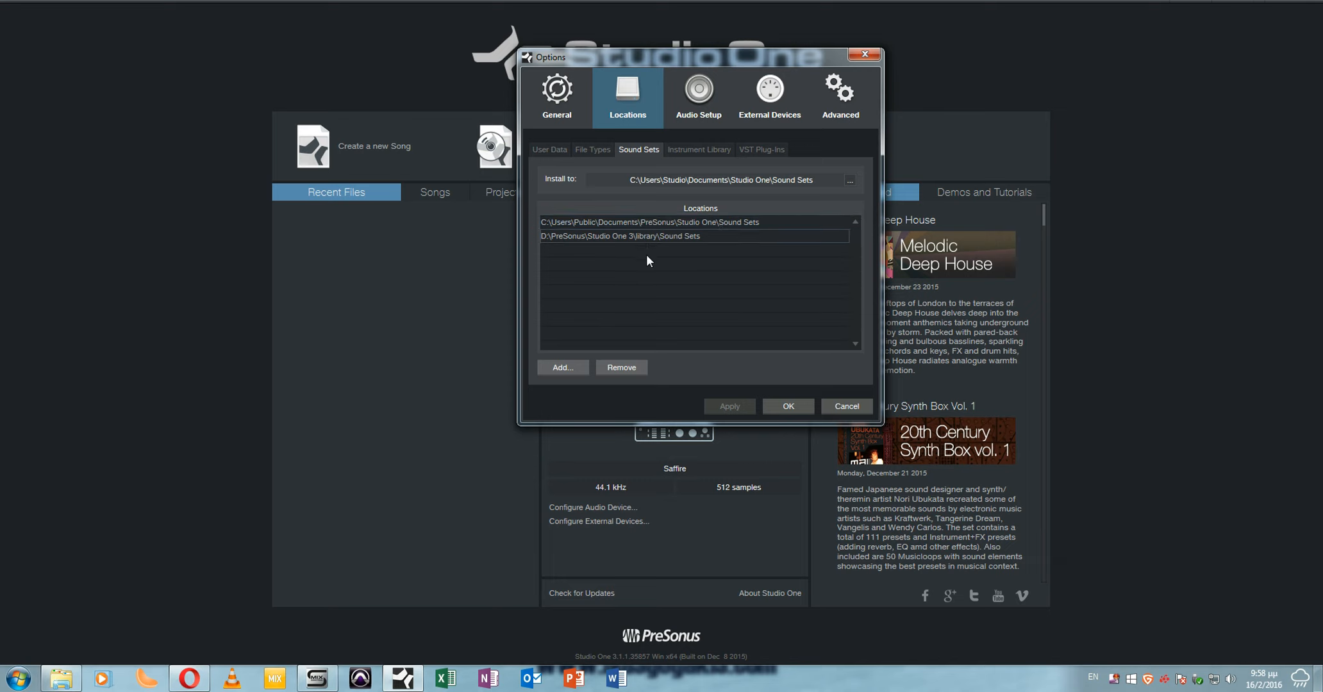
- Examine the instrument library locations, including the folder browser for adding one, and the VST plug-in locations
click(690, 151)
click(633, 200)
click(588, 190)
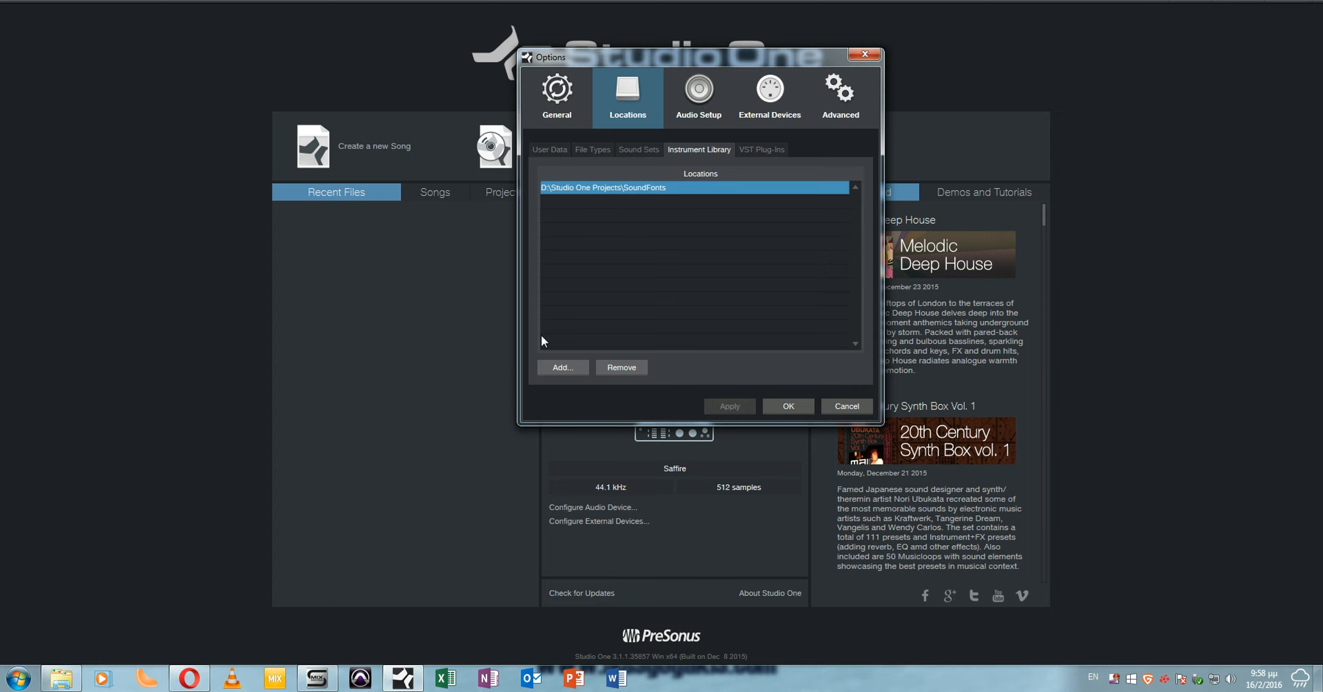
click(559, 368)
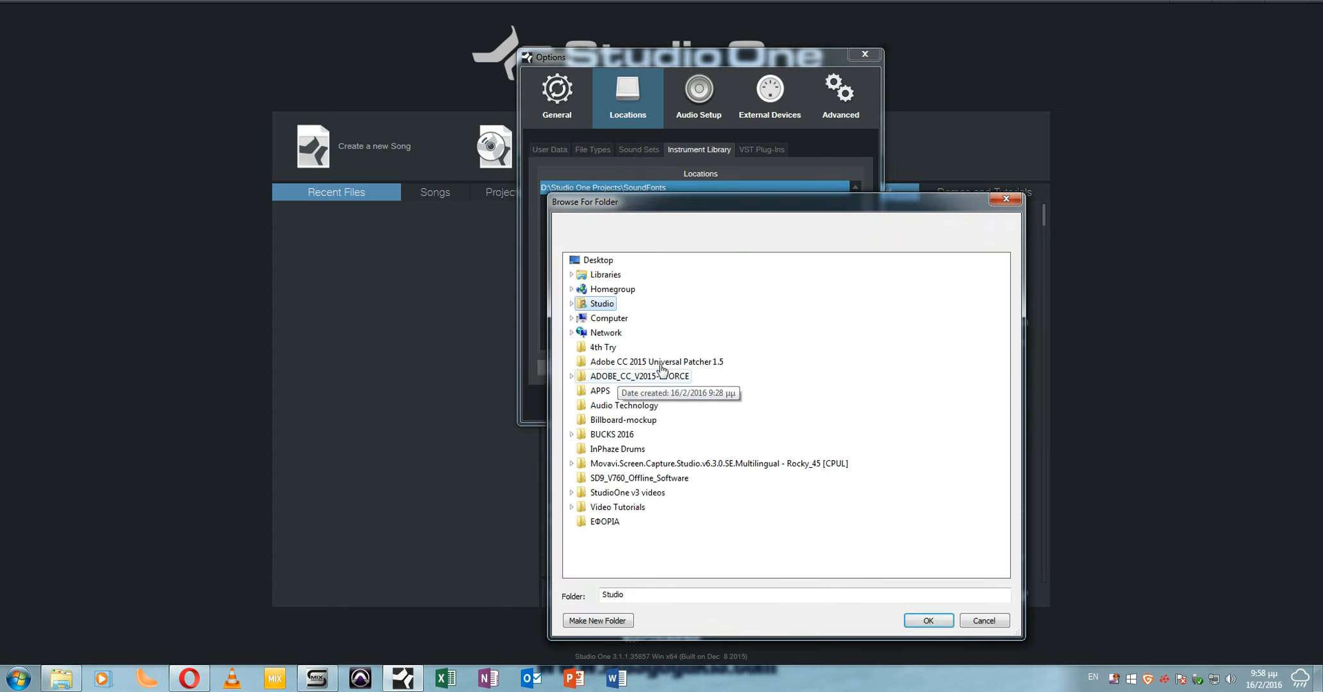
click(984, 621)
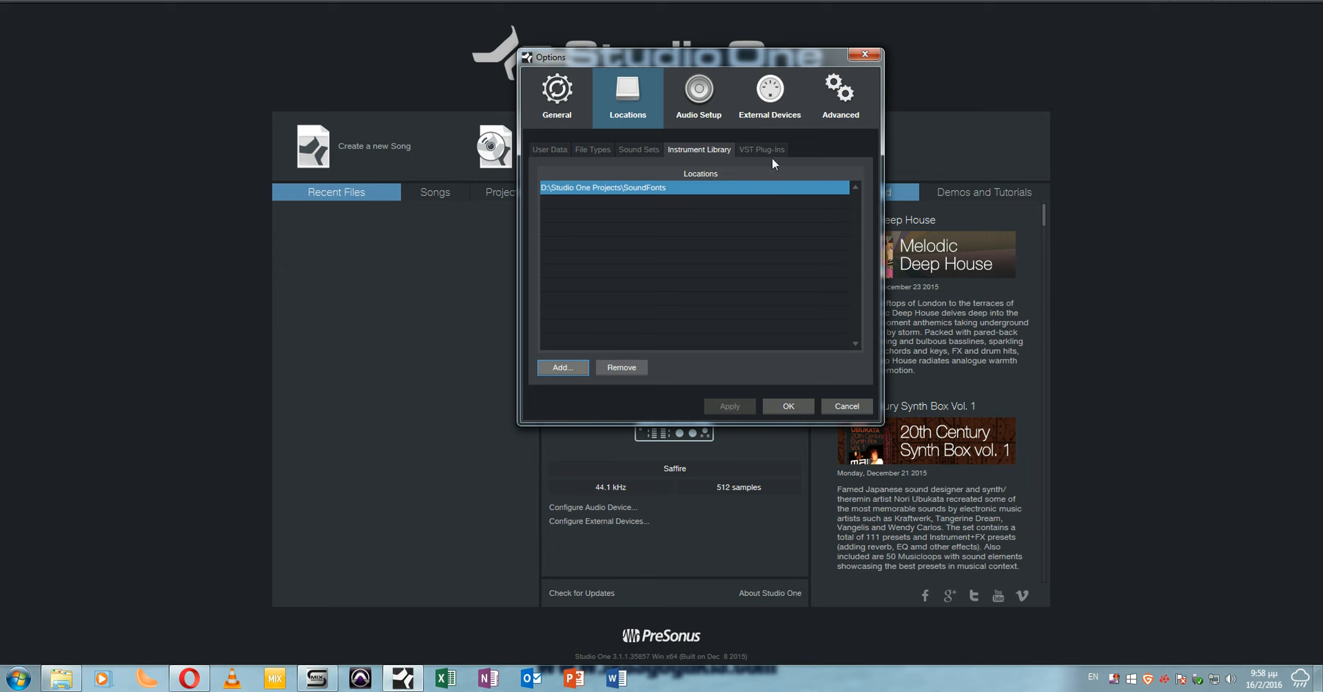
click(765, 148)
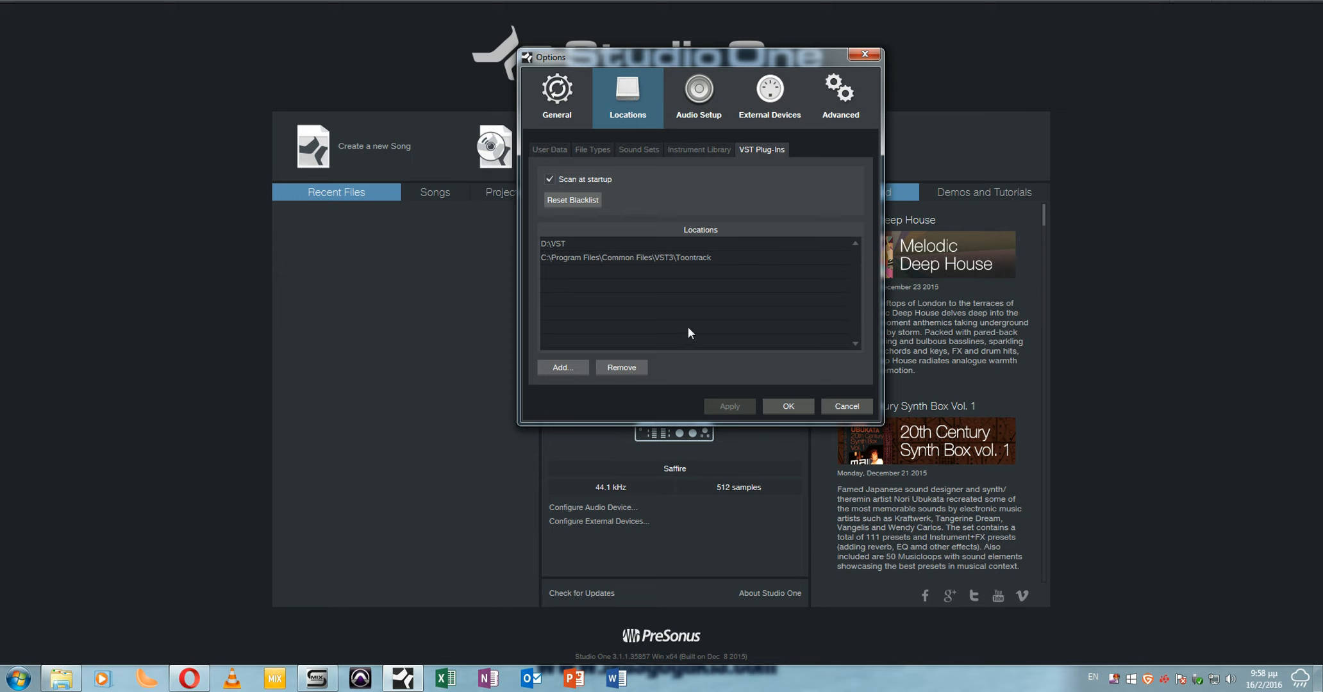
- Examine the Oxygen49 entry among the external devices and the dialog for adding a device, leaving it without adding anything
click(759, 113)
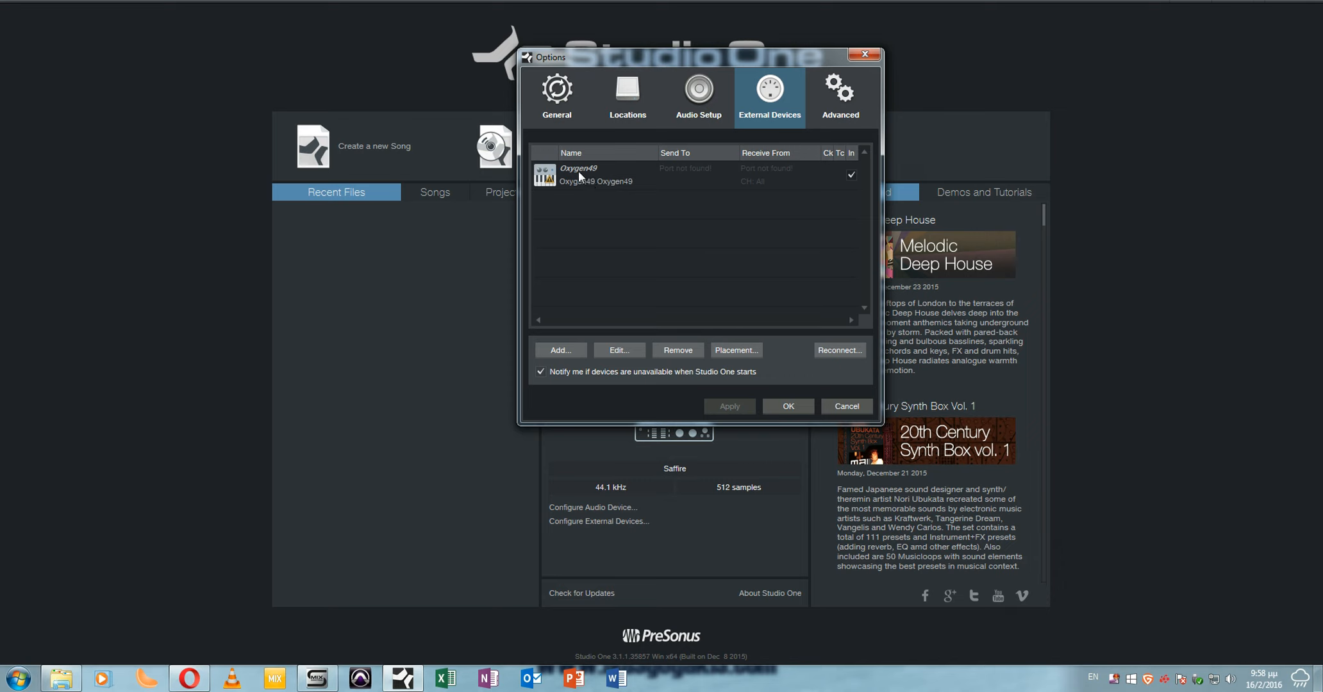
click(670, 182)
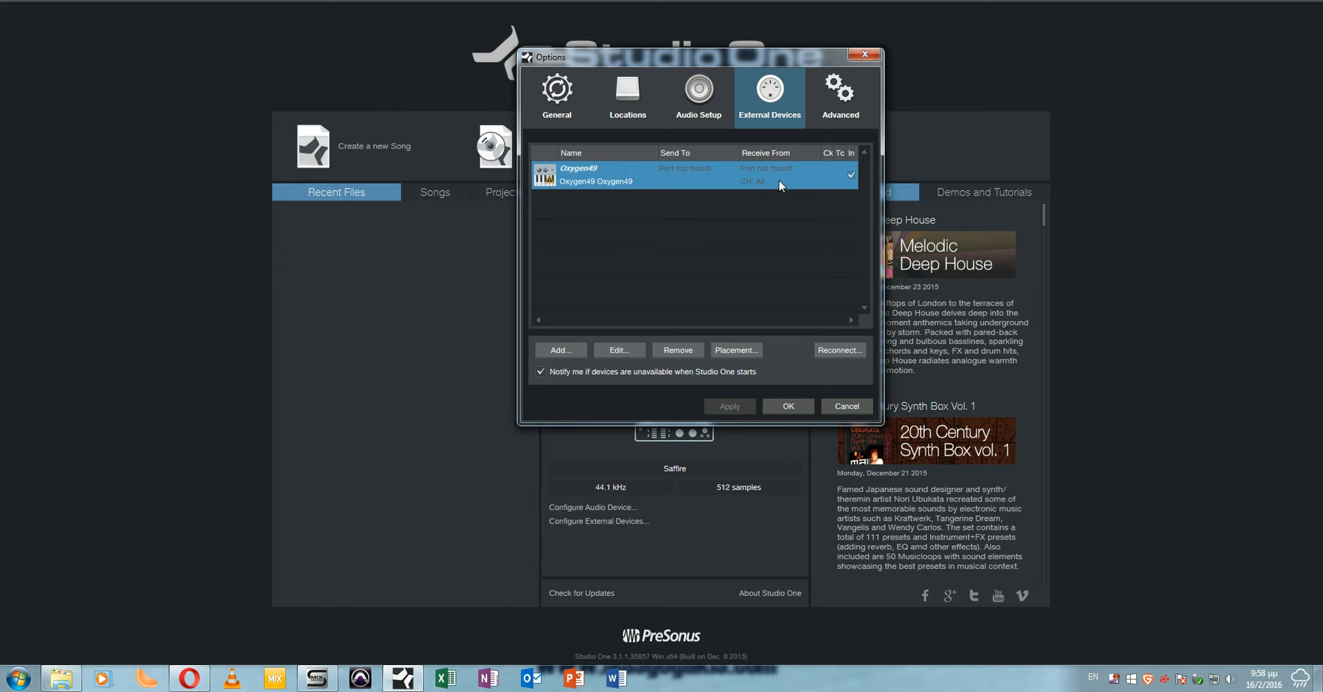
click(571, 353)
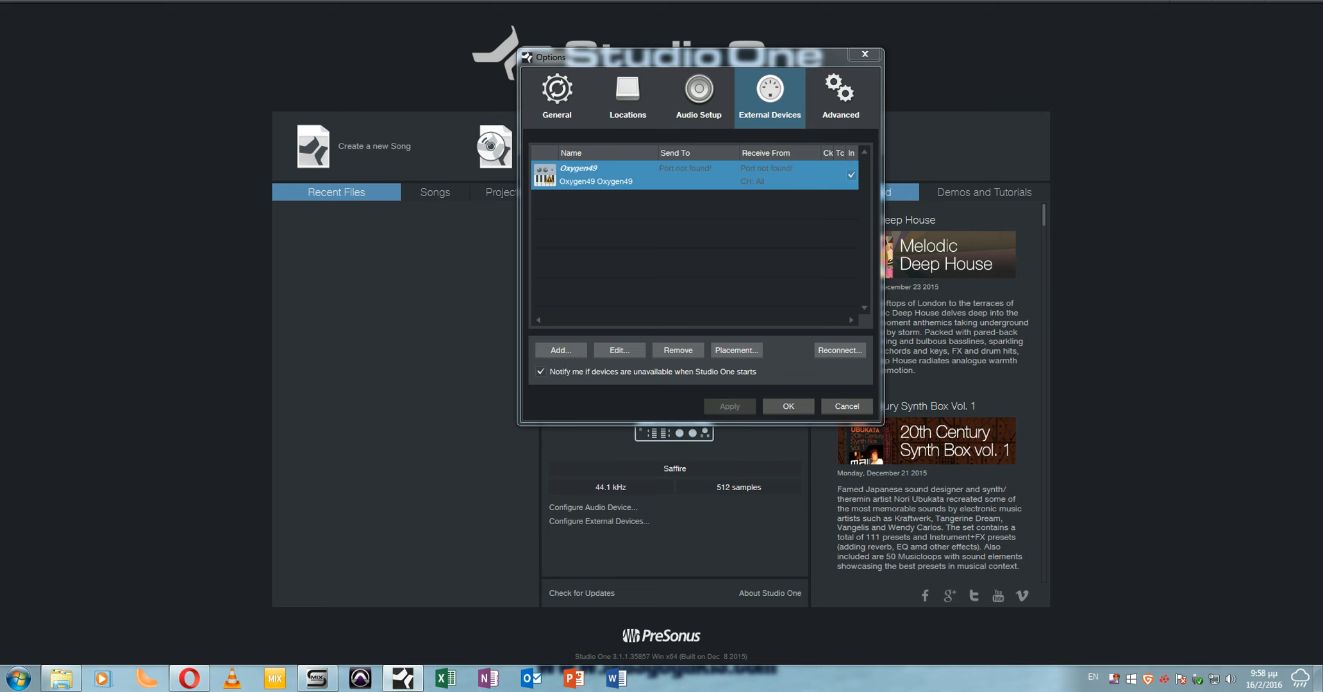
drag(154, 39, 359, 41)
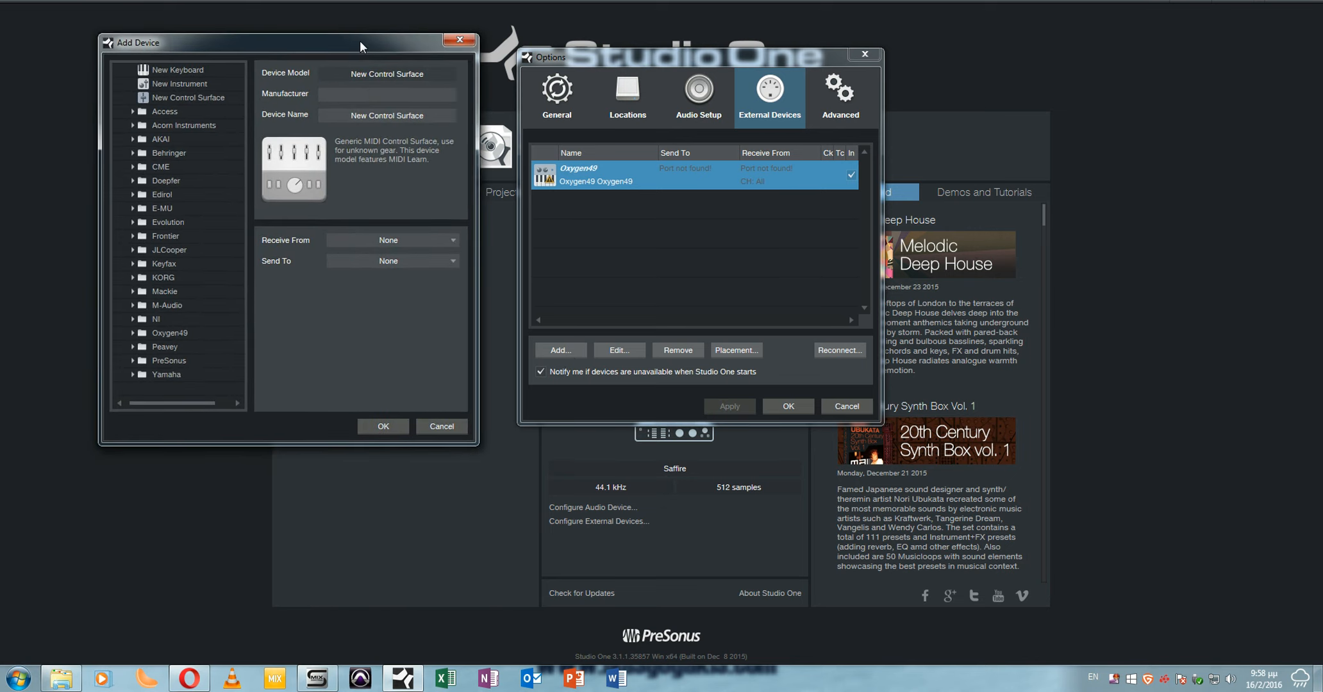
mouse_move(241, 54)
mouse_down()
mouse_move(153, 48)
mouse_move(243, 49)
mouse_move(211, 58)
mouse_move(230, 45)
mouse_up()
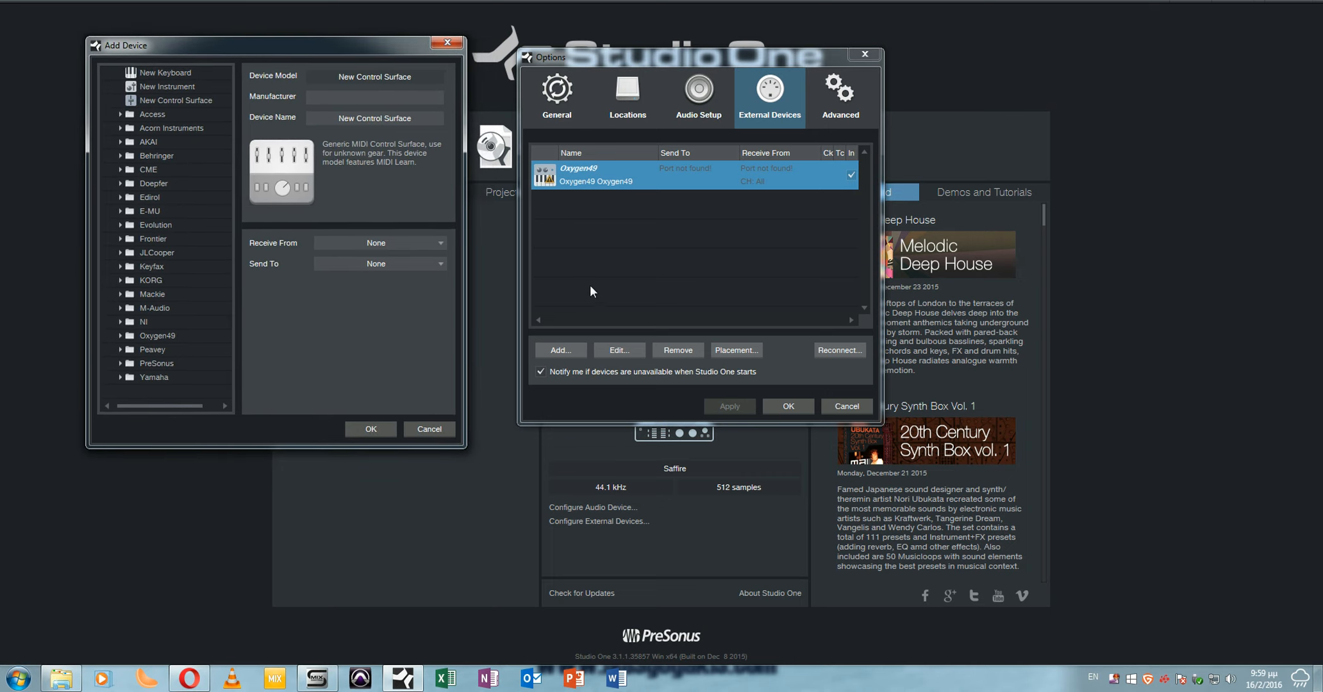
click(429, 428)
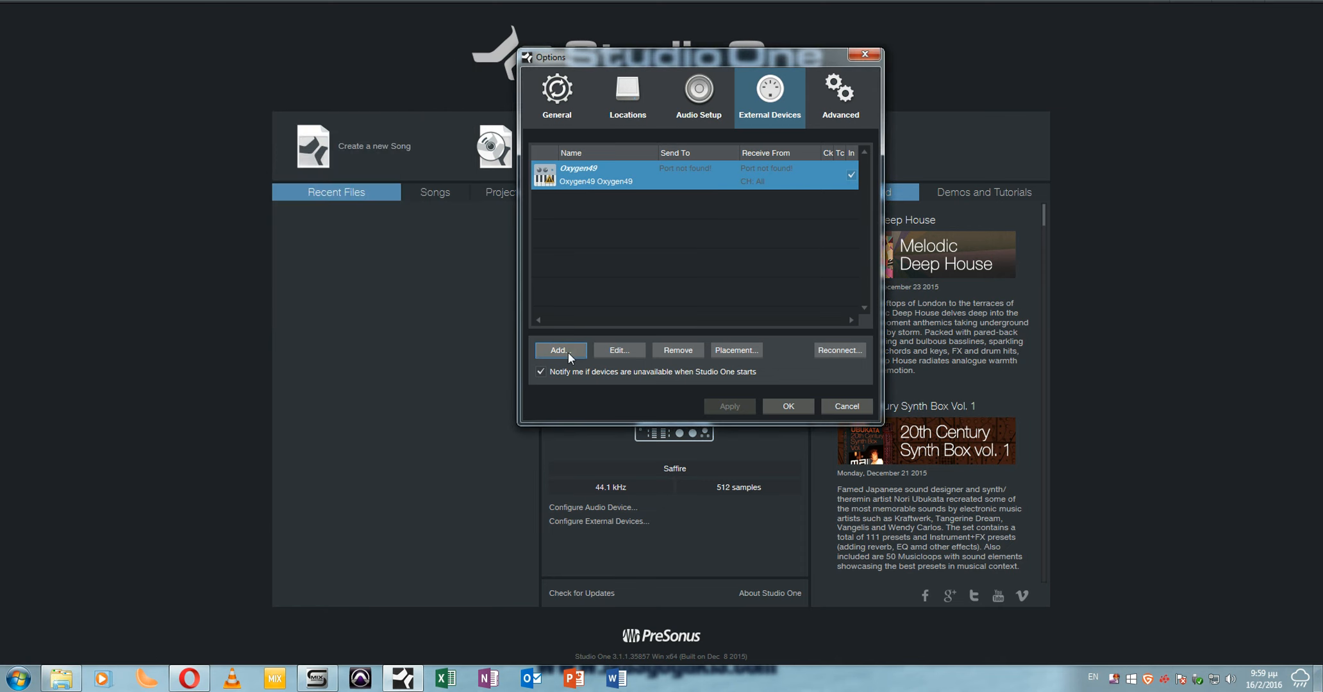
- Start adding an external device and examine the PreSonus models: FaderPort, MMC, PS-49, Qwerty Keyboard and UCNET Remote
click(561, 350)
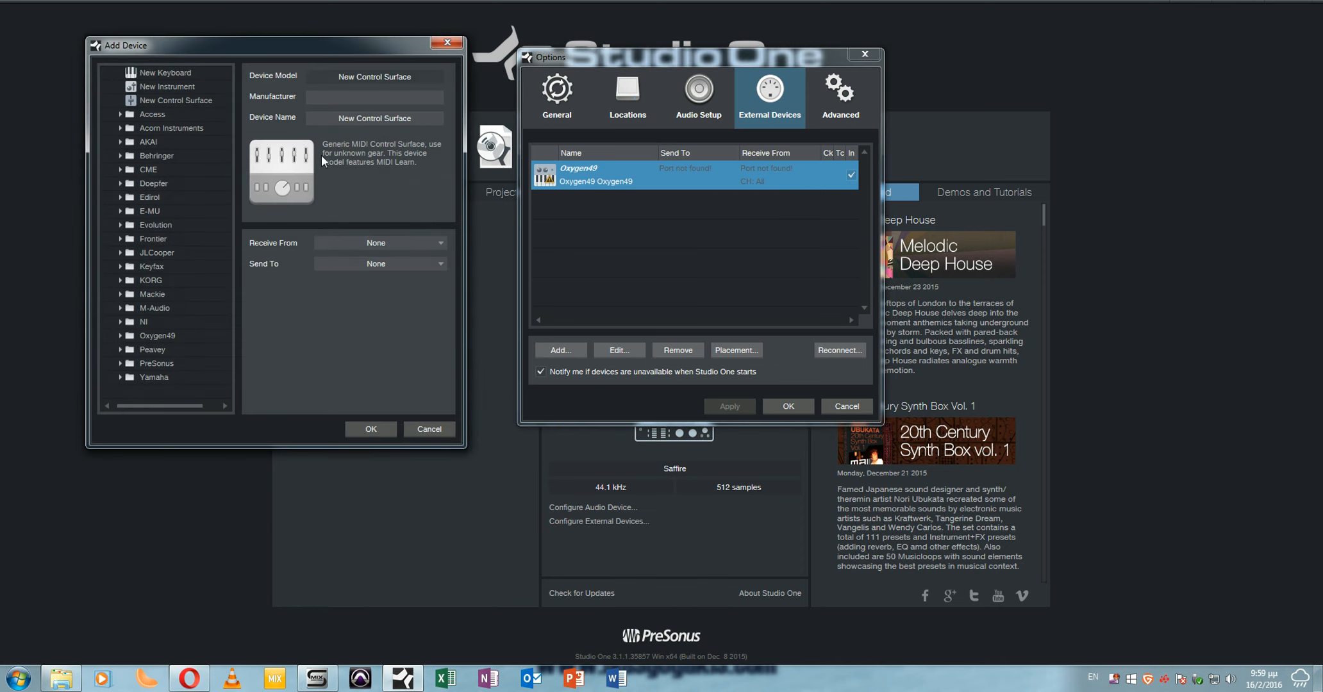
drag(285, 51, 287, 44)
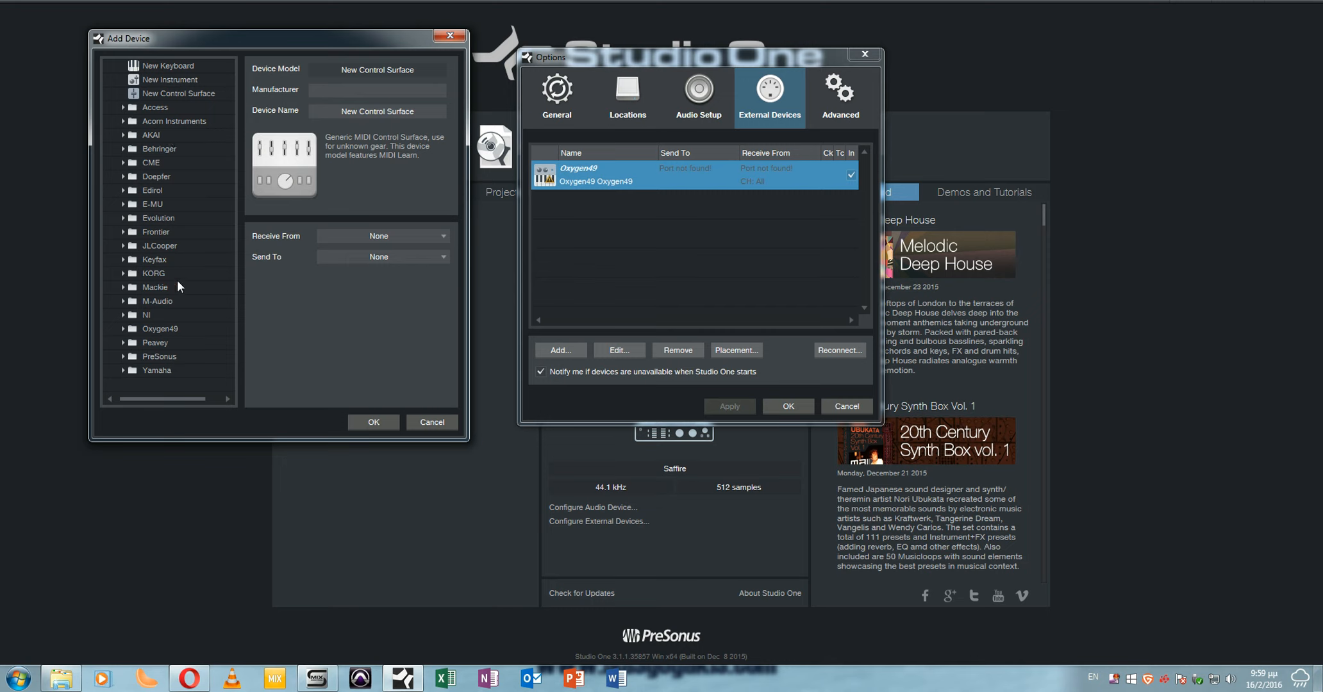
click(122, 358)
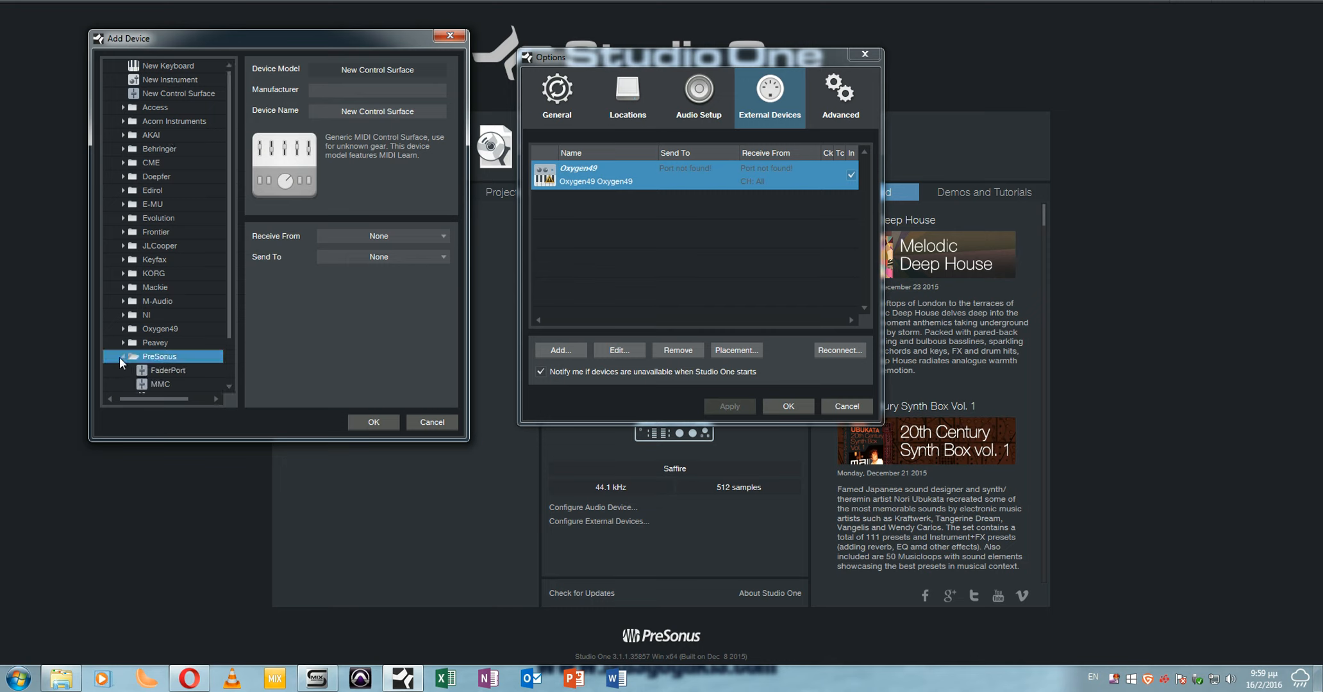
scroll(177, 360, down, 1)
click(166, 316)
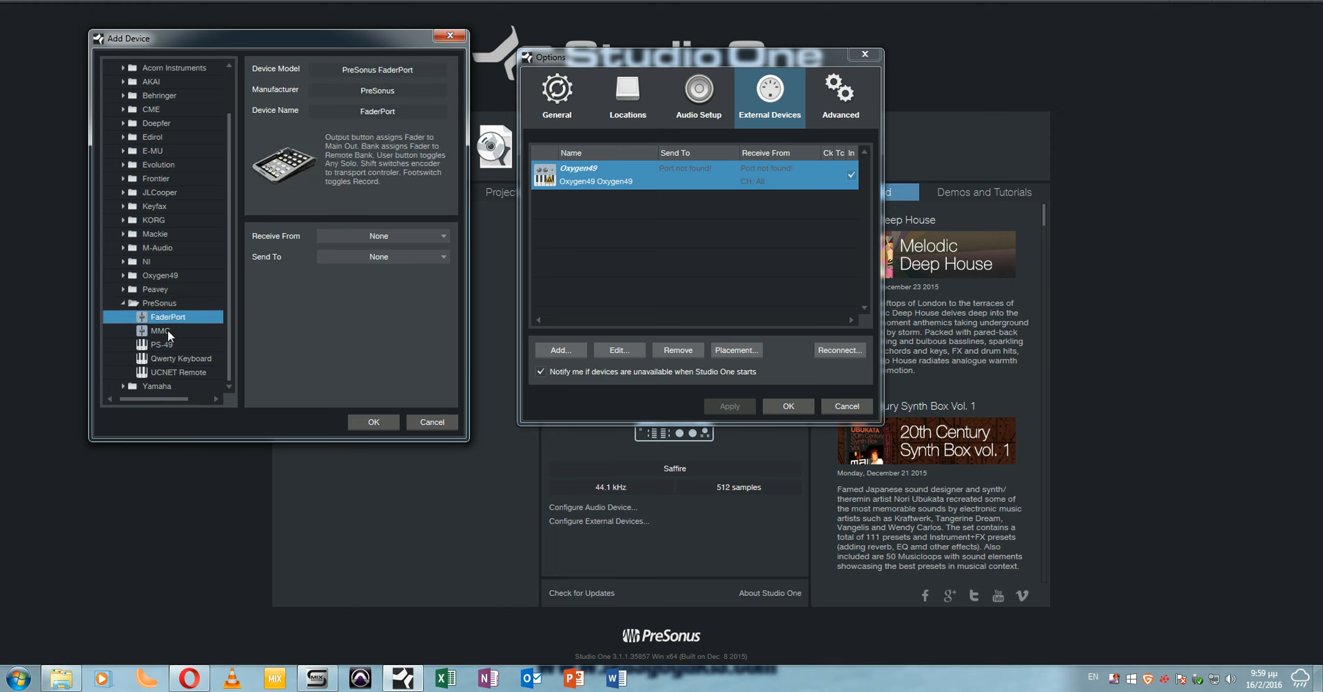
click(168, 330)
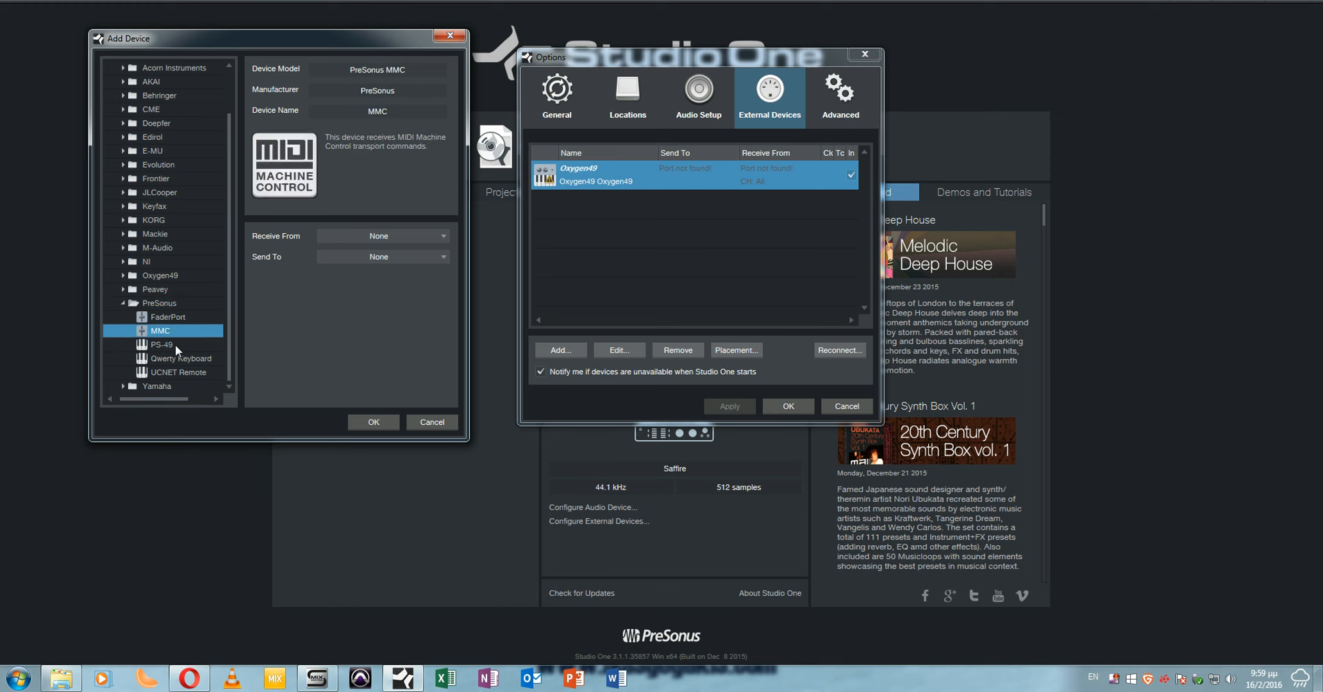
click(173, 345)
click(171, 362)
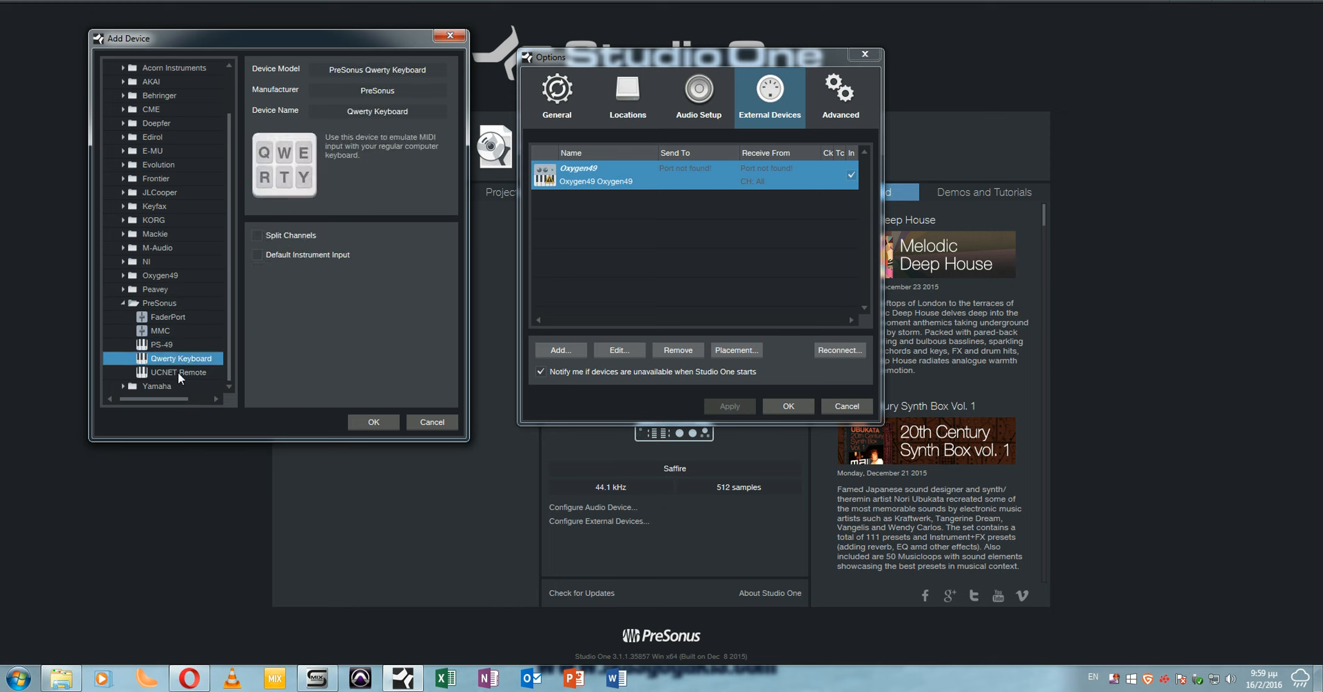
click(183, 376)
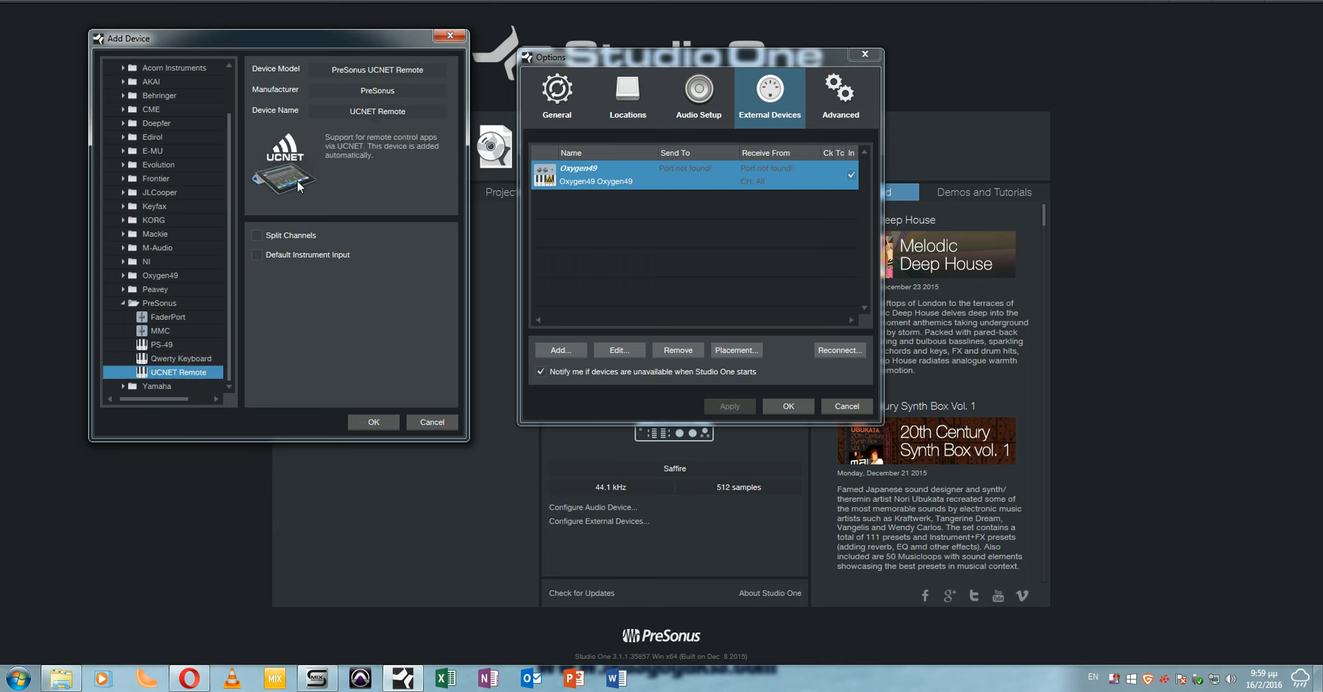
- Examine the Peavey StudioMix, the Oxygen49 group and the NI Maschine Control among the device presets
click(124, 305)
click(124, 291)
click(165, 357)
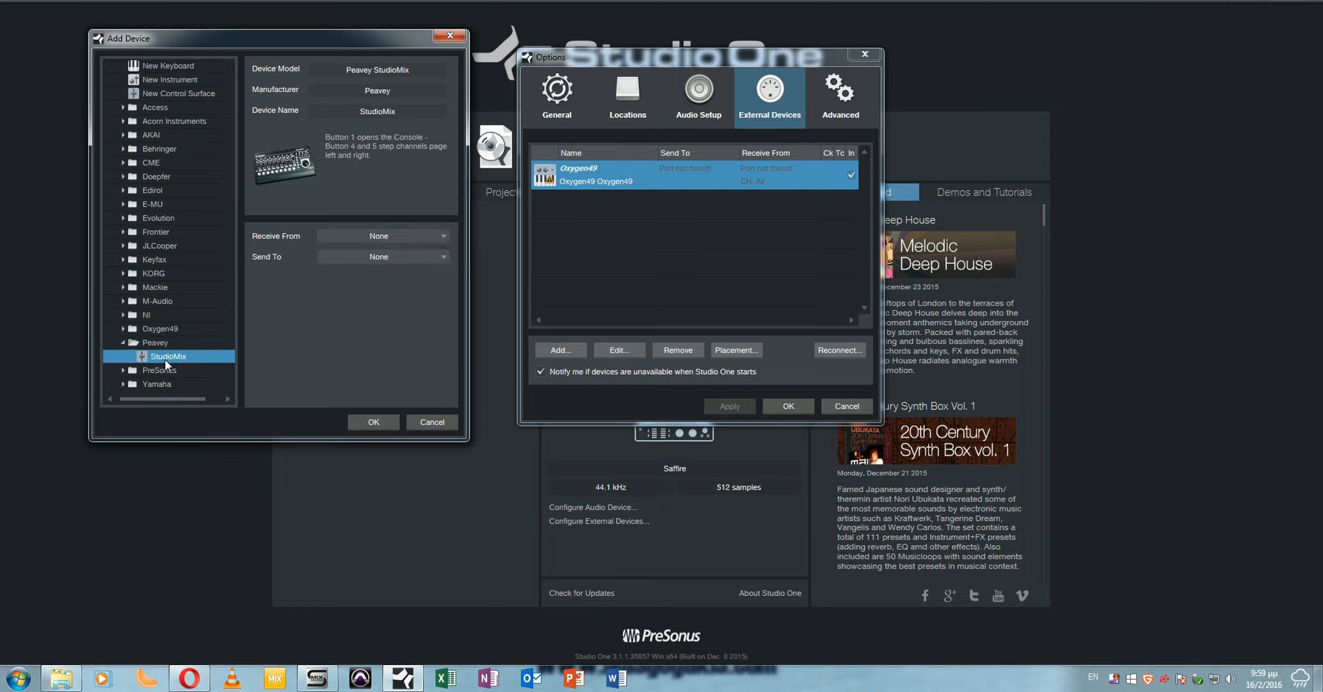
click(141, 329)
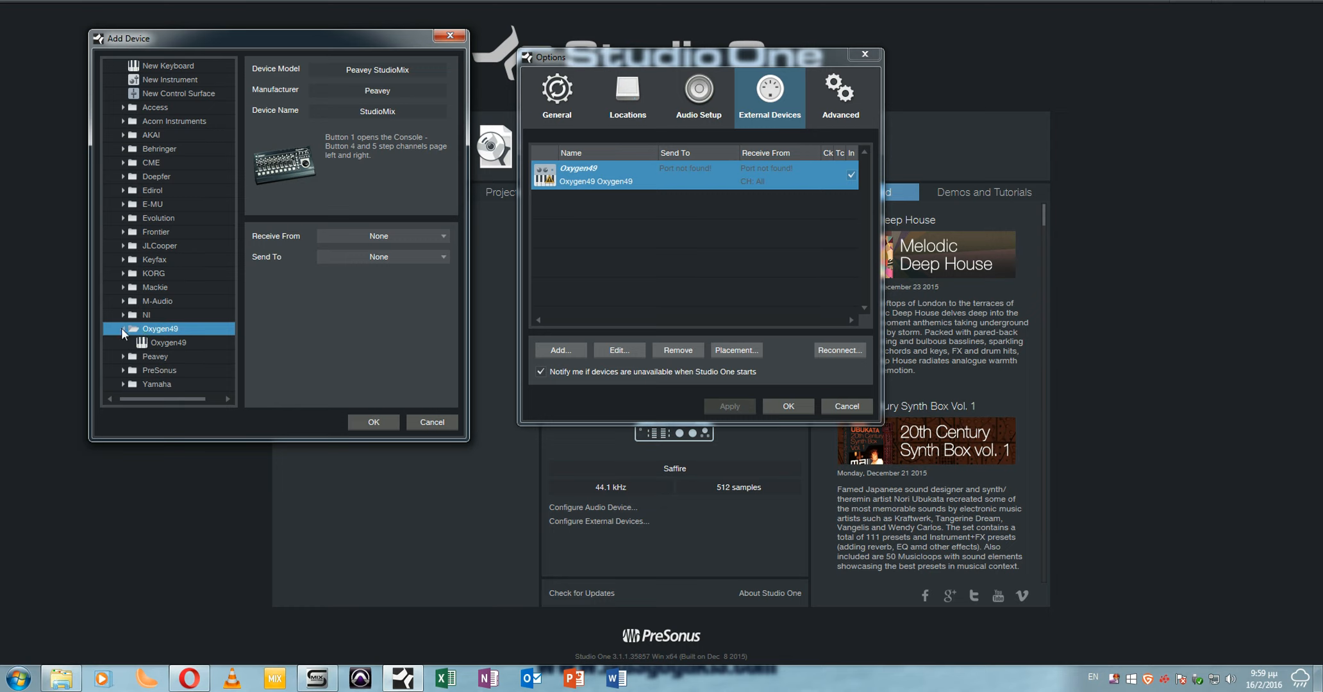
click(121, 327)
click(138, 314)
click(153, 329)
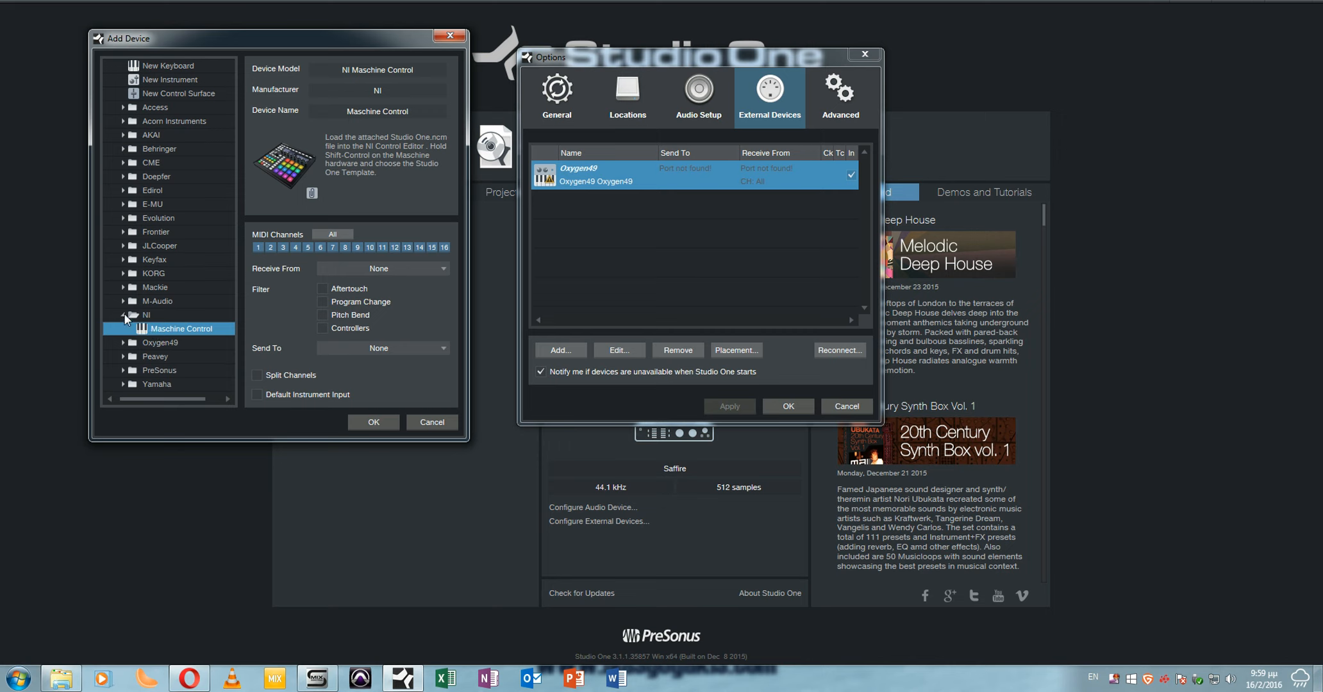
click(123, 313)
- Examine the Mackie presets Control, Control Extender and HUI, and collapse their group again
click(122, 288)
click(140, 301)
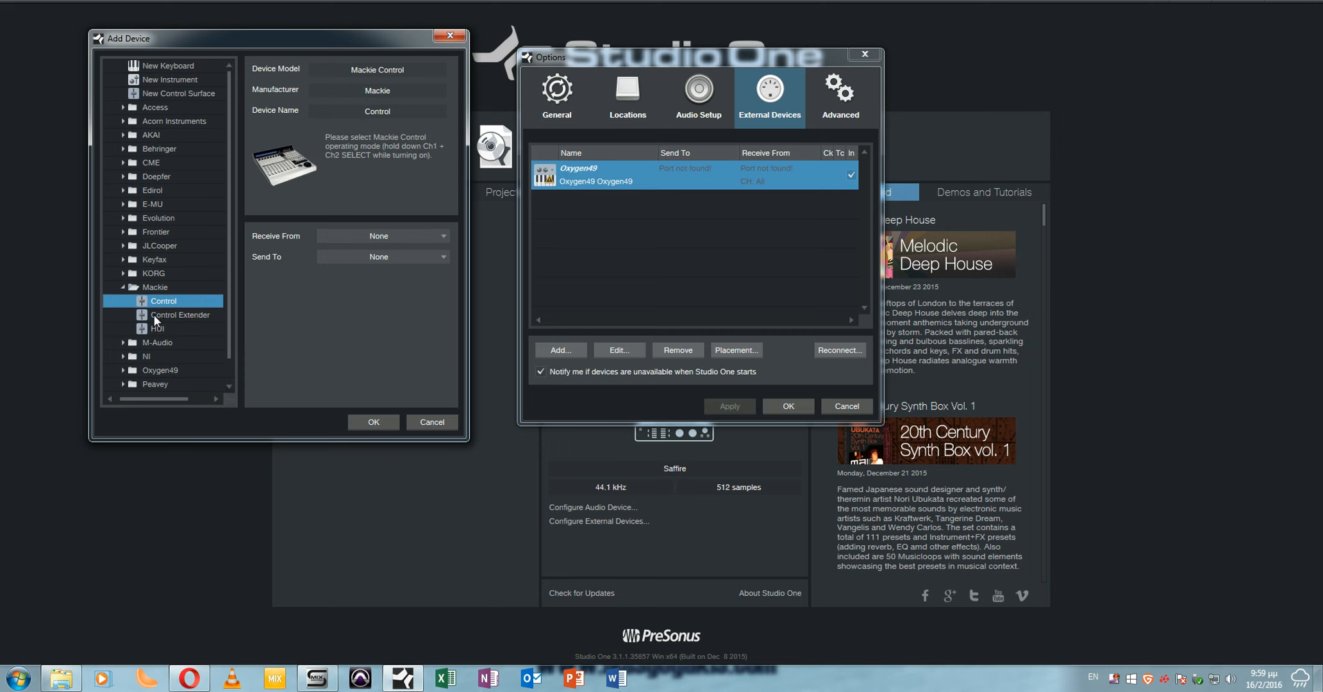
click(156, 314)
click(158, 329)
click(159, 314)
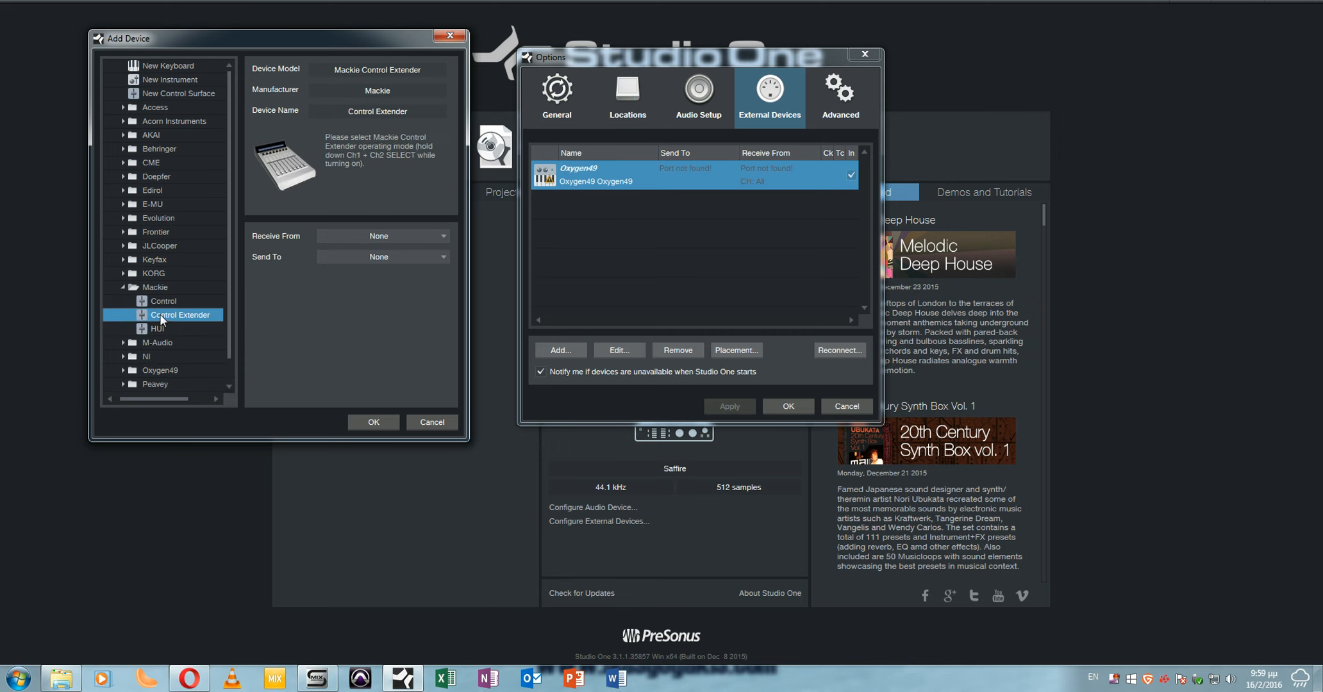
click(164, 301)
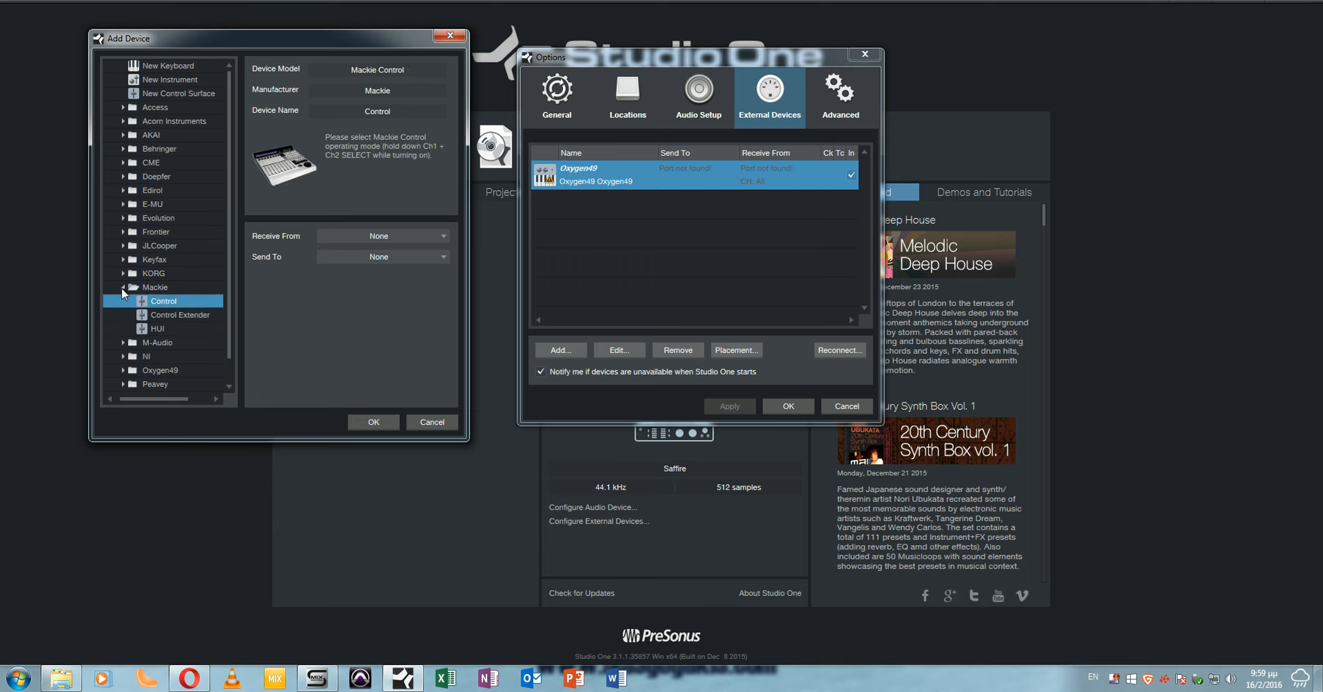
click(122, 288)
- Examine the KORG nanoKONTROL presets and the device models offered under Keyfax and Behringer
click(122, 273)
click(150, 291)
click(154, 303)
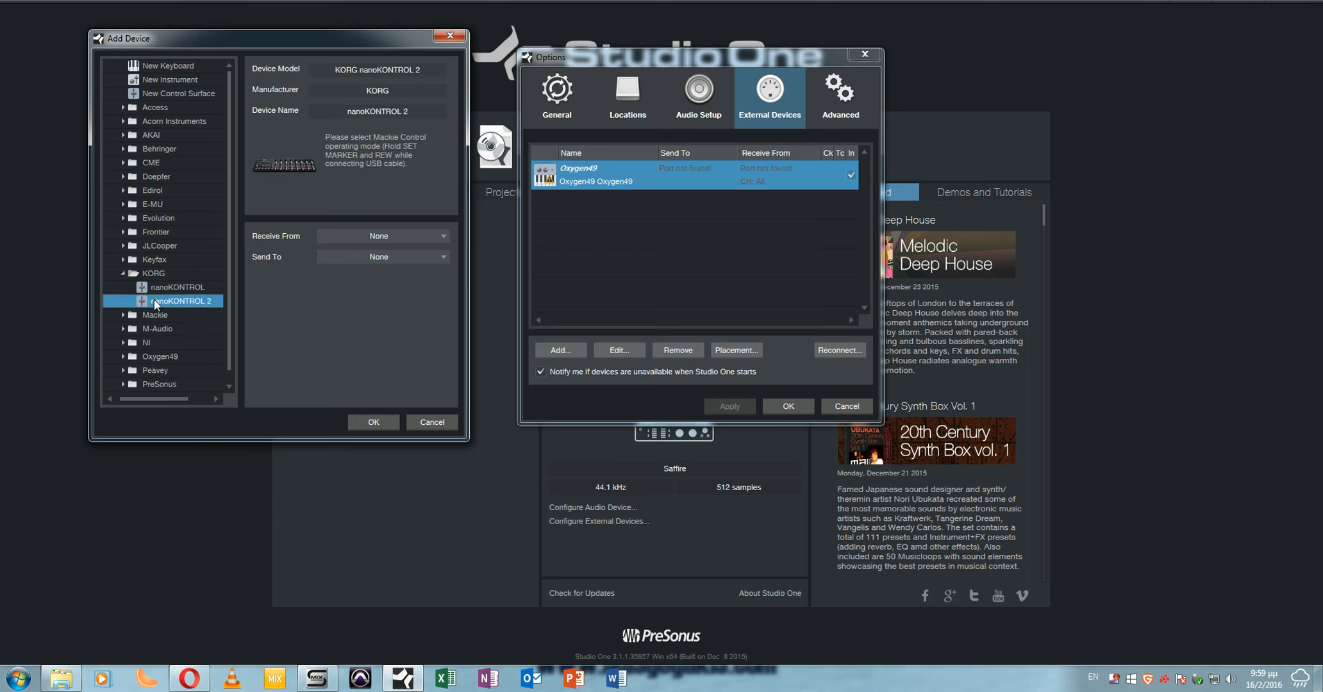
click(122, 273)
click(123, 260)
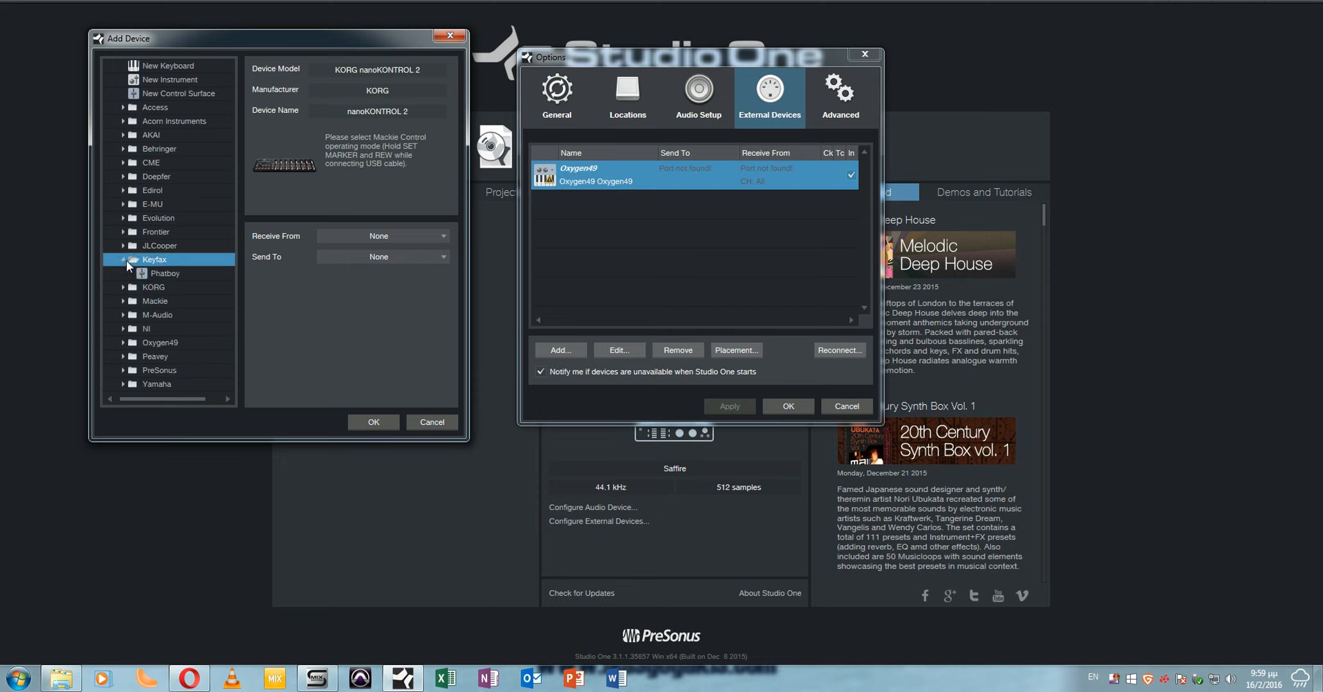
click(123, 259)
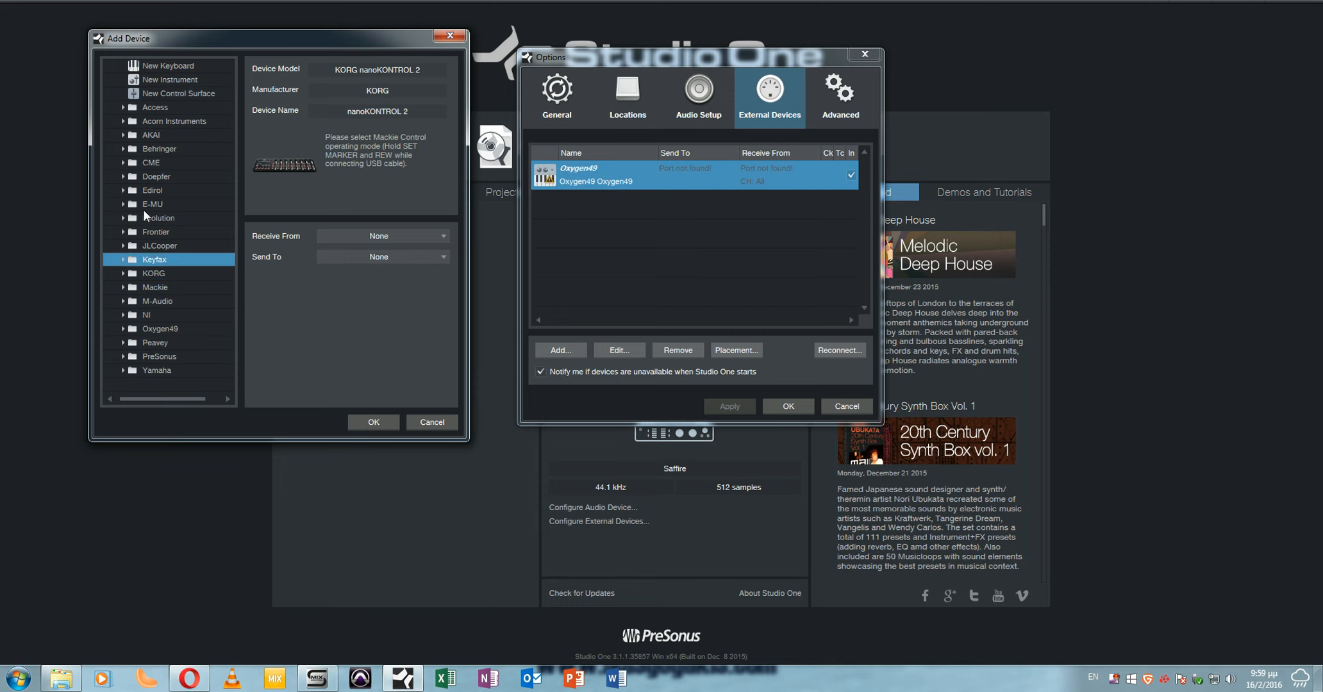
double_click(148, 150)
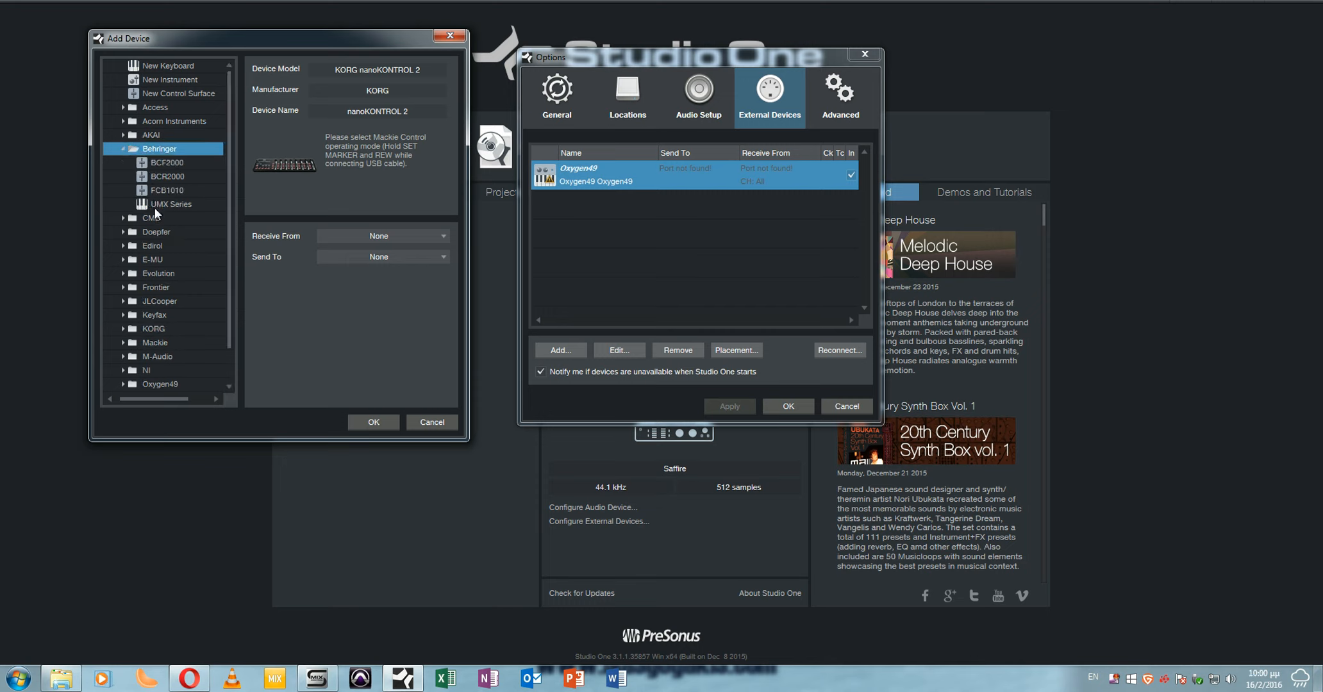
click(123, 150)
- Examine the New Keyboard device's MIDI filter, receive and send port options, leaving the dialog without adding a device
click(167, 68)
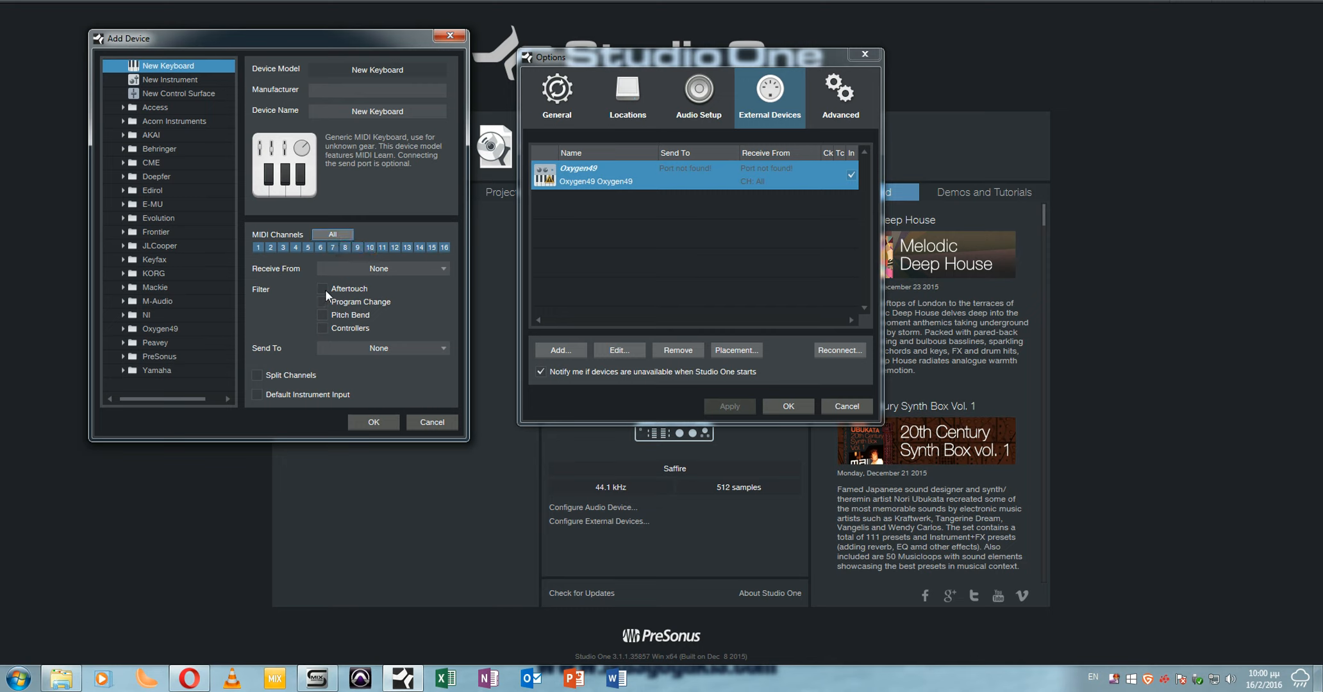
click(323, 328)
click(323, 302)
click(323, 315)
click(322, 328)
click(388, 260)
click(387, 264)
click(375, 346)
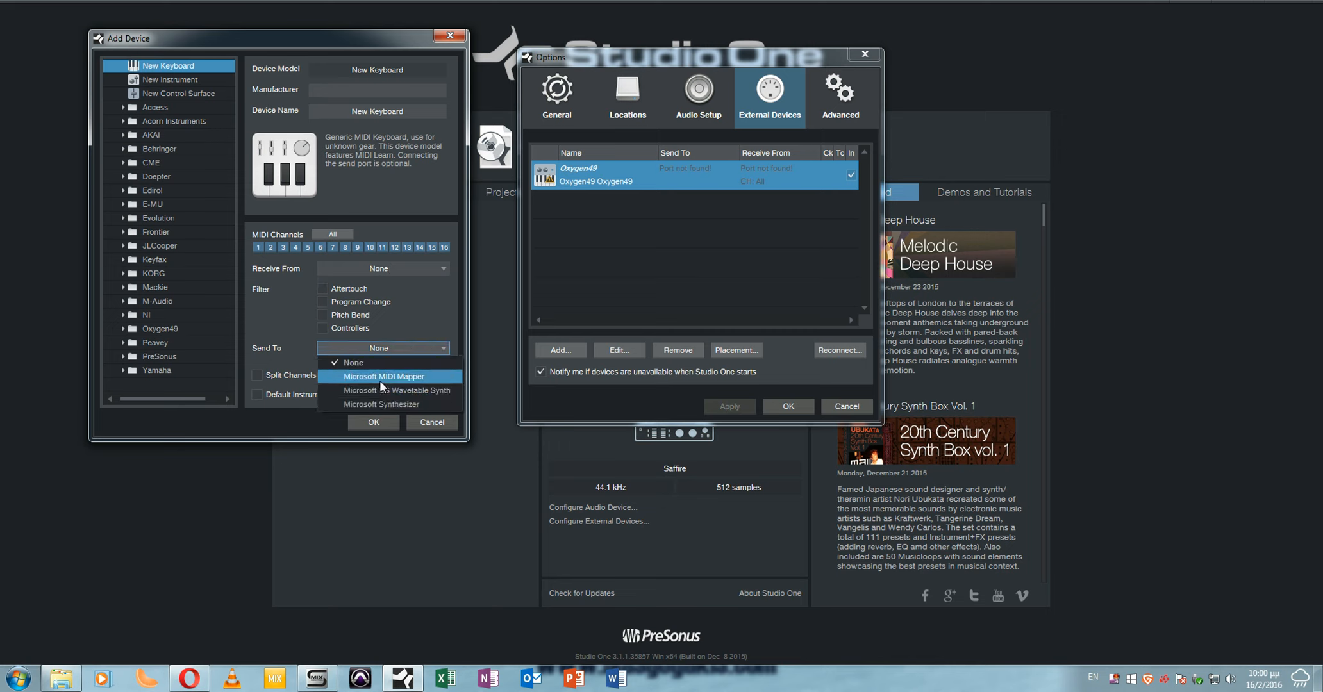
click(284, 344)
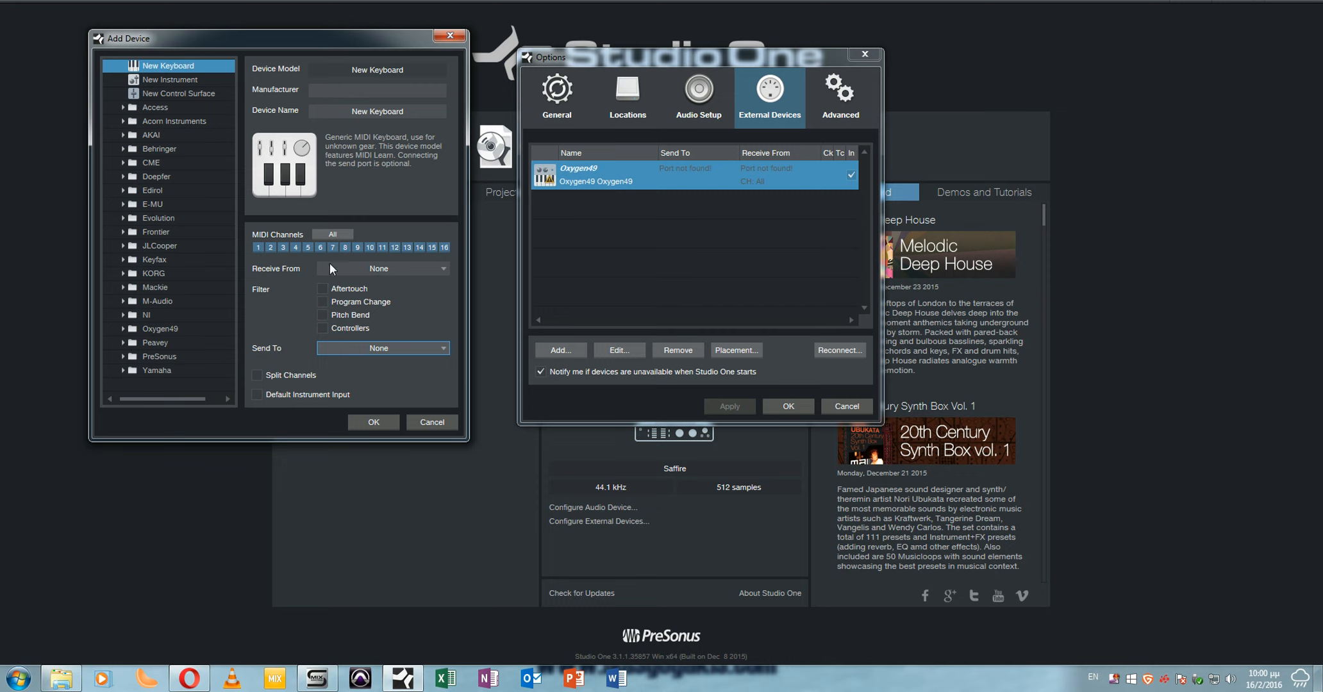
click(425, 422)
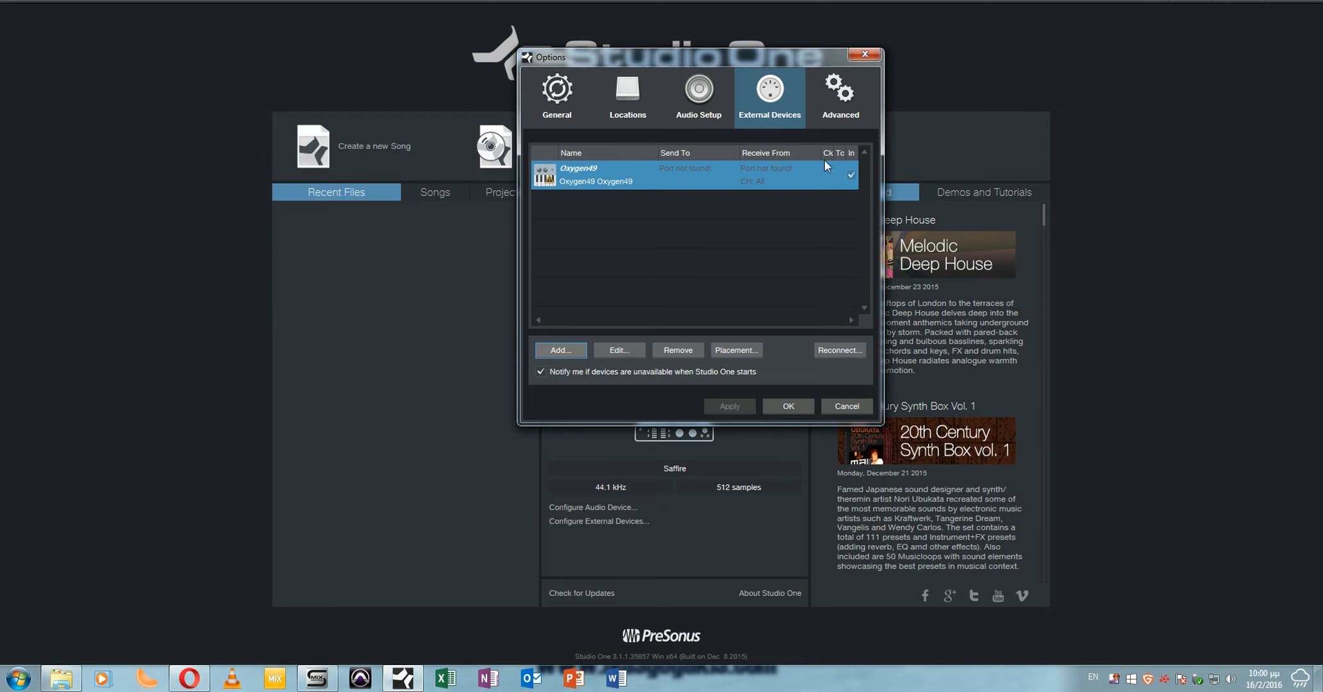
- Look through the Advanced option groups from Editing through Automation, Audio, MIDI and Console to Services
click(839, 115)
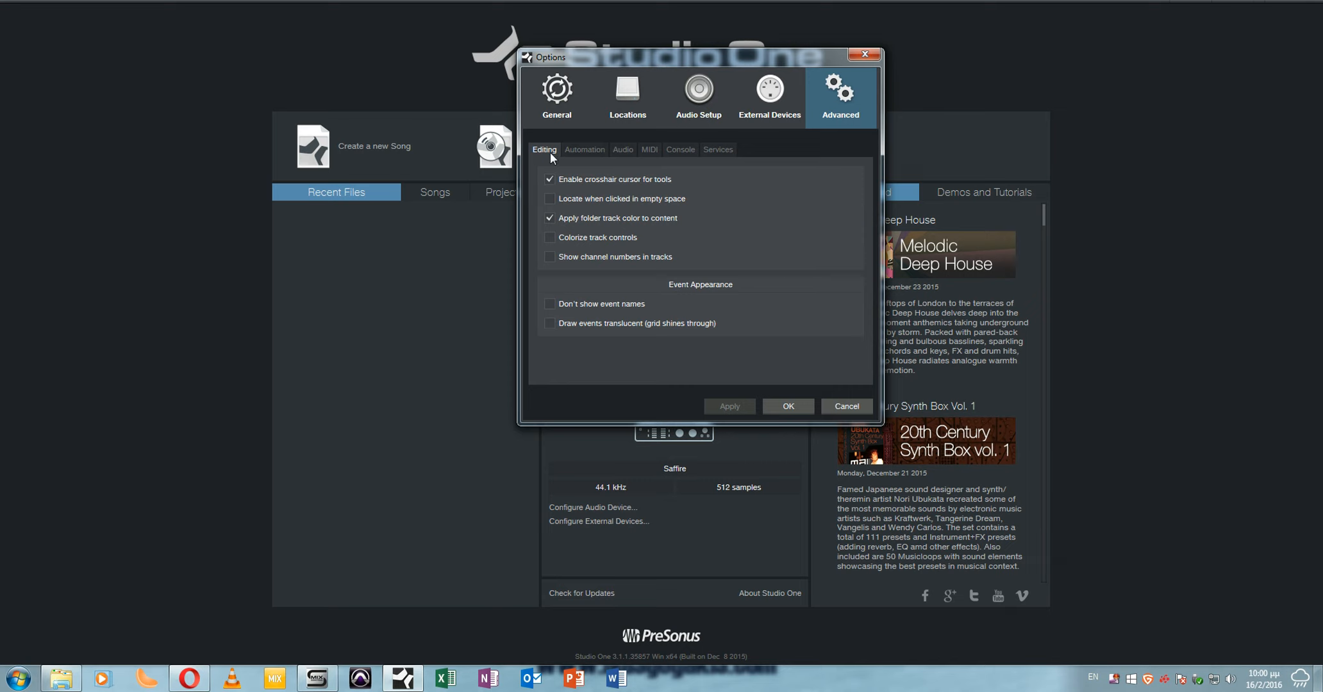
click(582, 149)
click(623, 150)
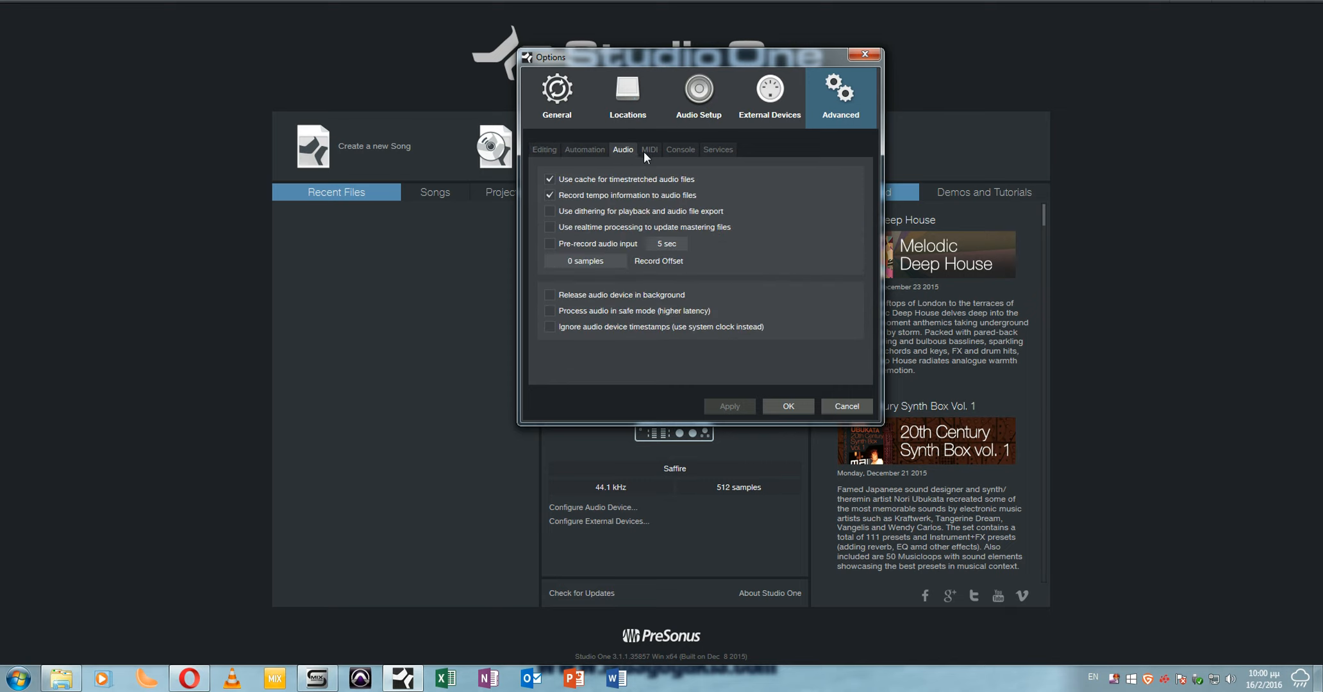
click(647, 151)
click(679, 151)
click(714, 154)
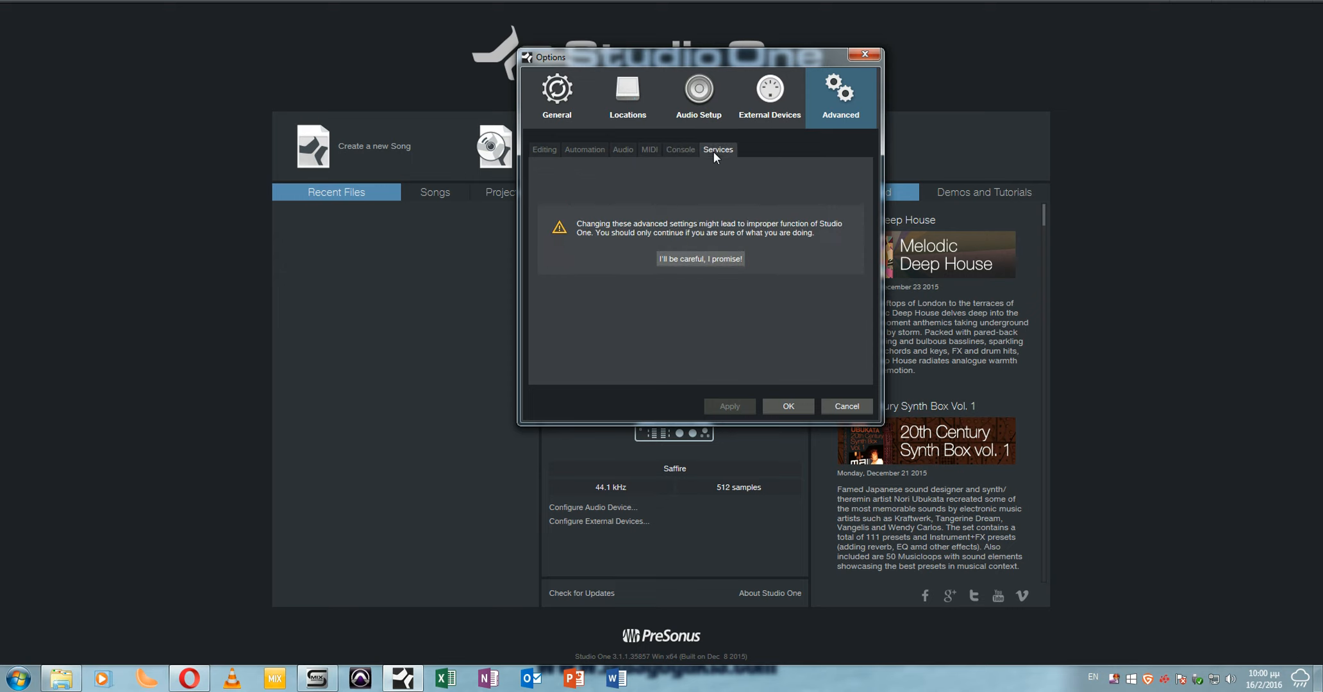
- Examine the advanced Editing, Automation and Audio options, including the default Pan envelope for new audio tracks
click(547, 152)
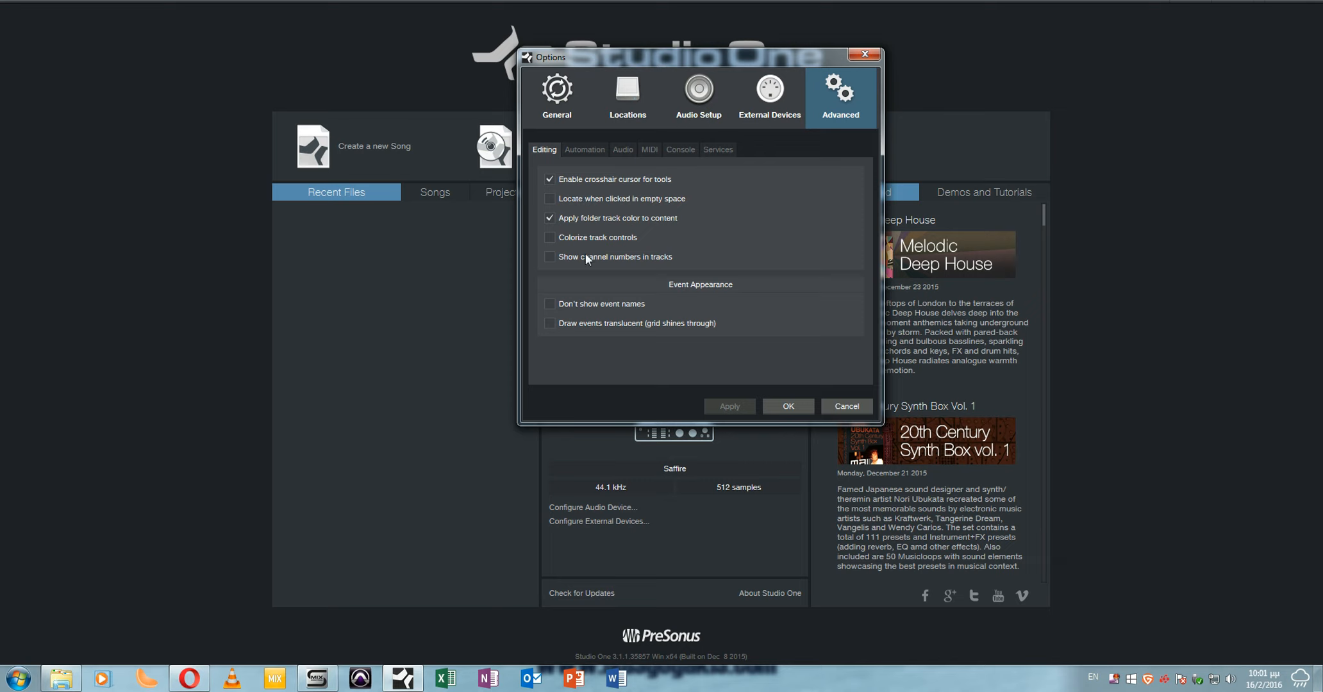
click(579, 149)
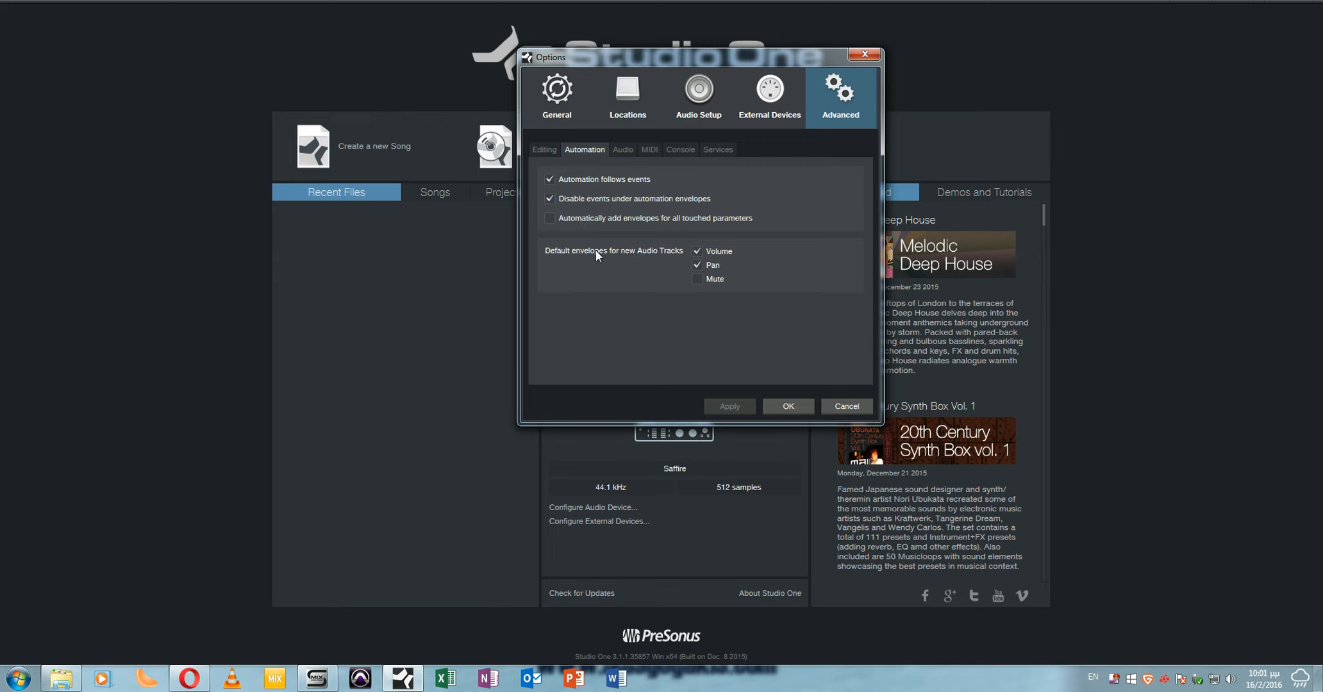
click(697, 266)
click(698, 263)
click(626, 150)
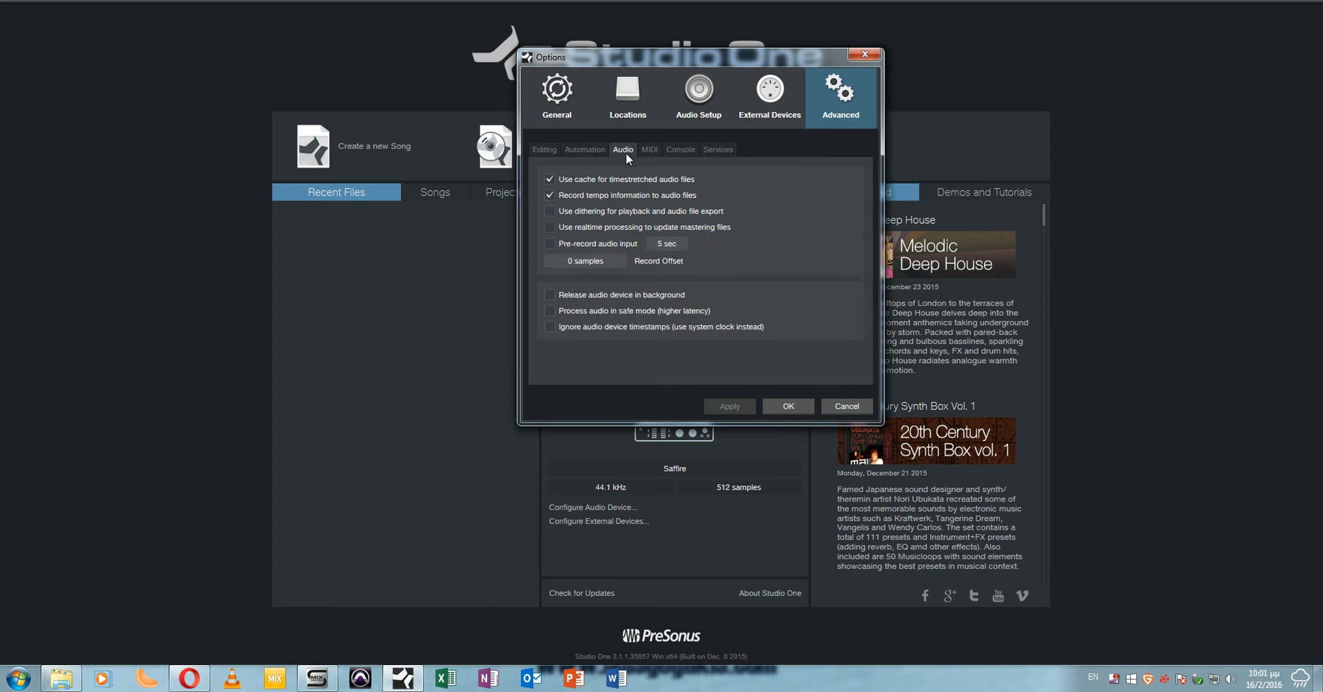
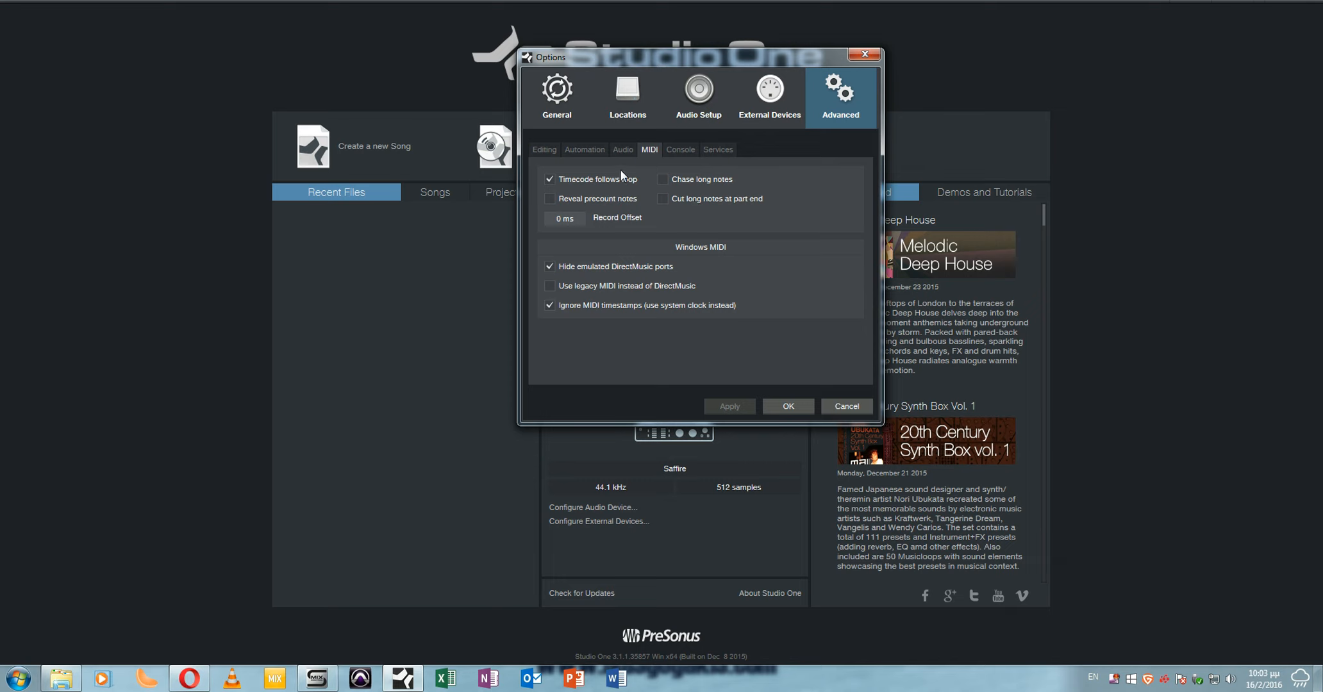
- Examine the Console options, toggling channel strip coloring and tape-style playback muting on and off and viewing the fader mode choices
click(686, 152)
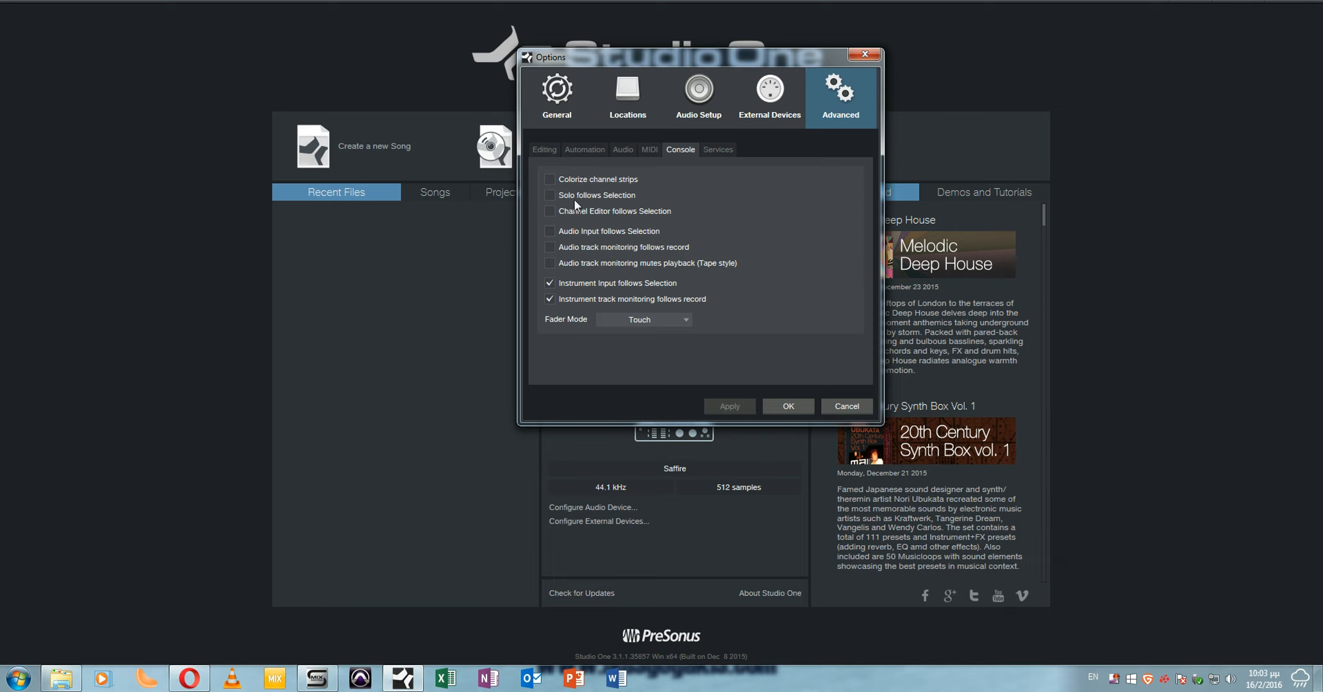
click(581, 180)
click(581, 181)
click(582, 180)
click(581, 180)
click(581, 197)
click(582, 212)
click(596, 265)
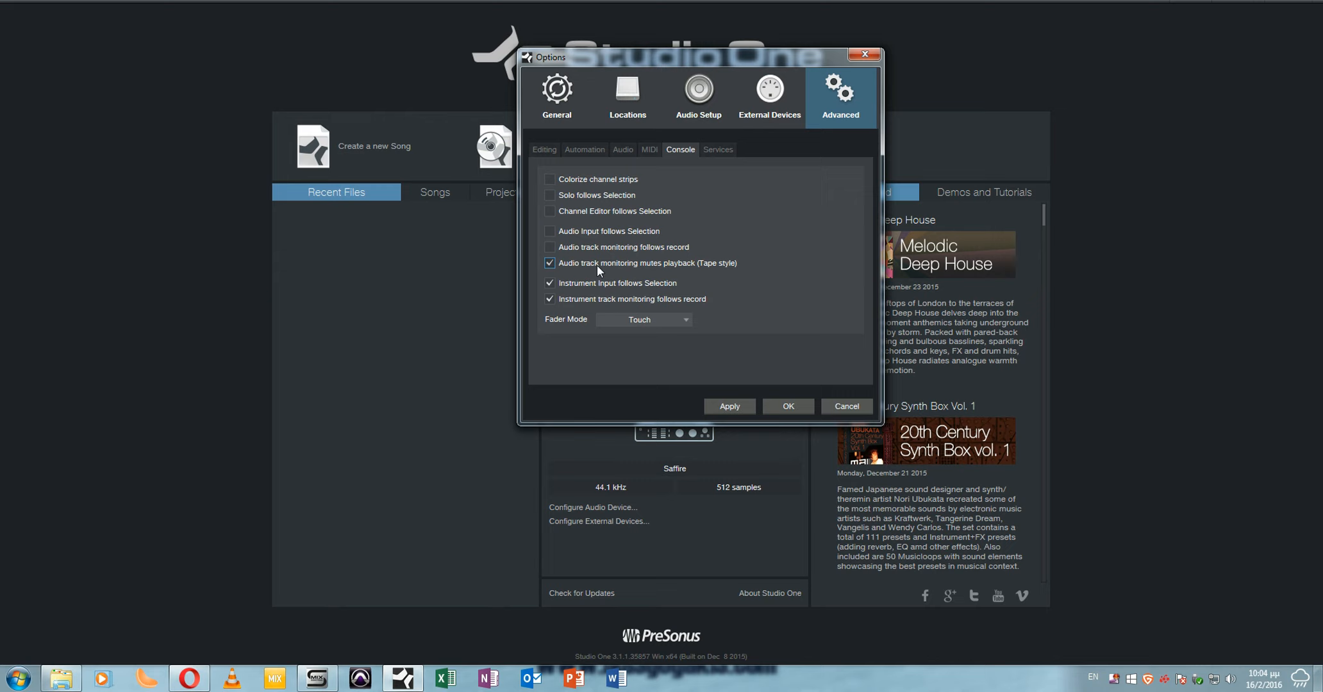
click(597, 265)
click(633, 323)
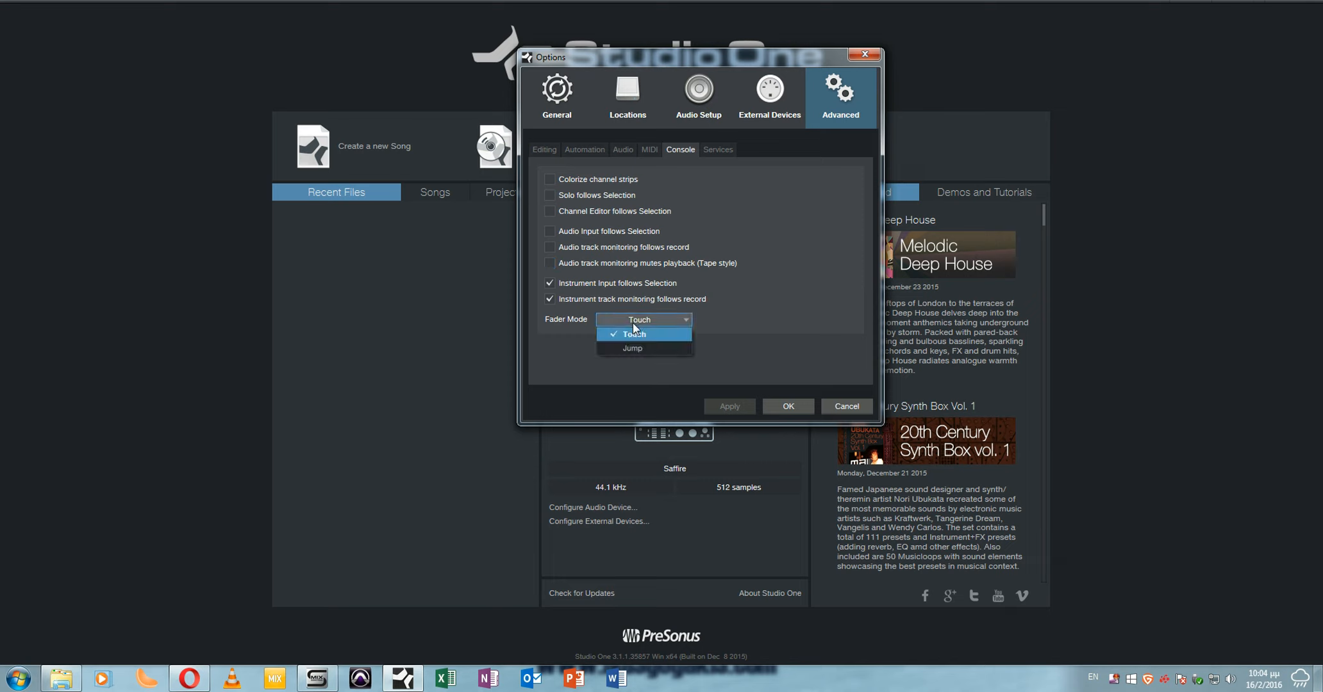
click(643, 324)
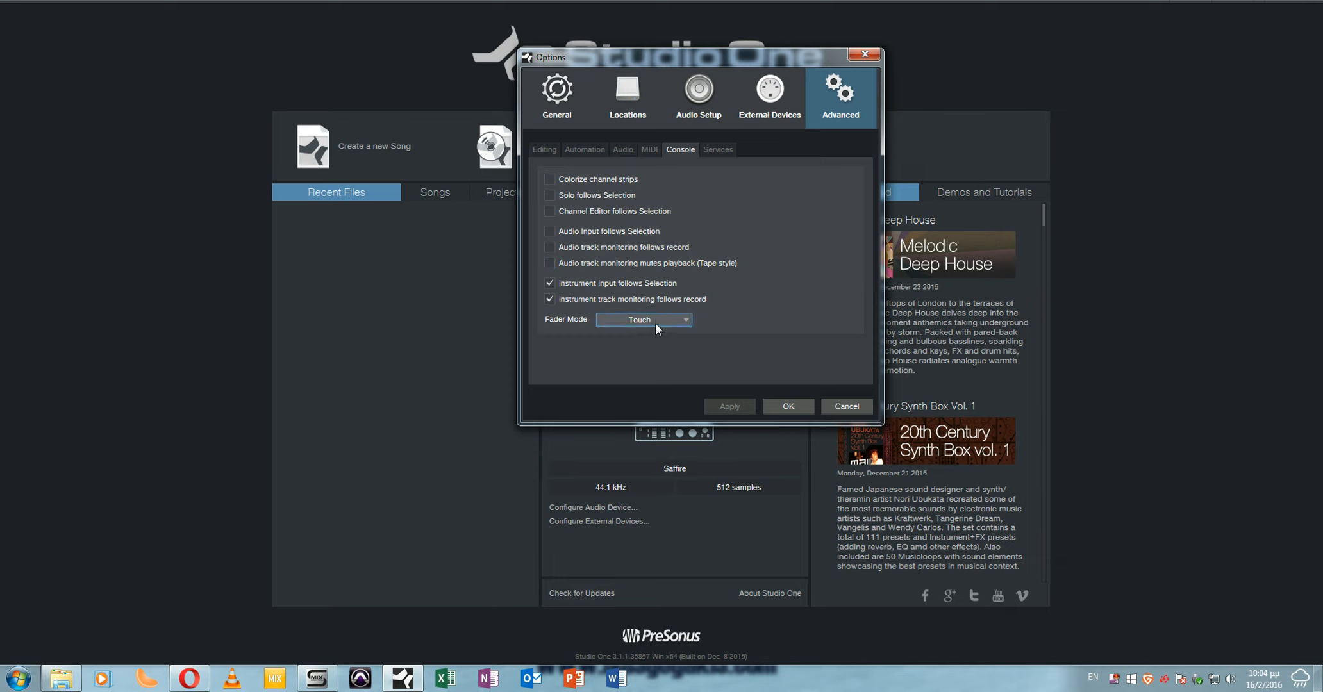
- Acknowledge the caution for the Services settings and examine the full list of supported services
click(717, 151)
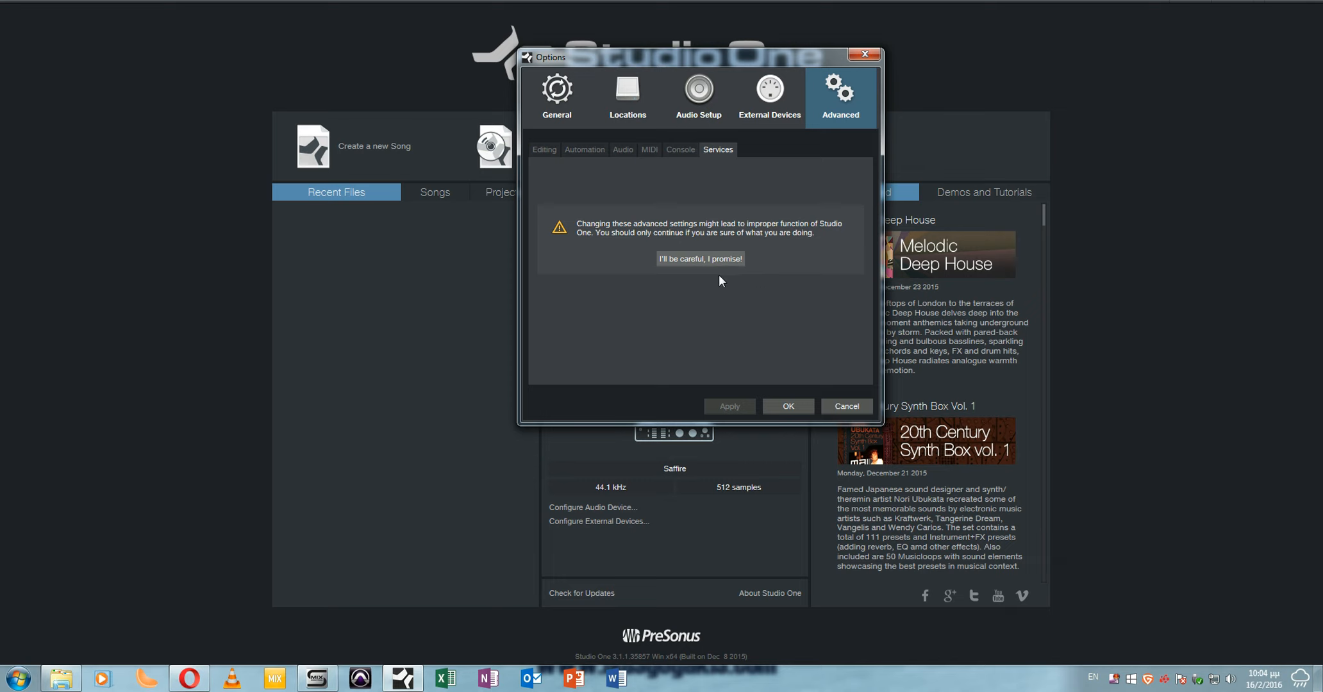
click(692, 260)
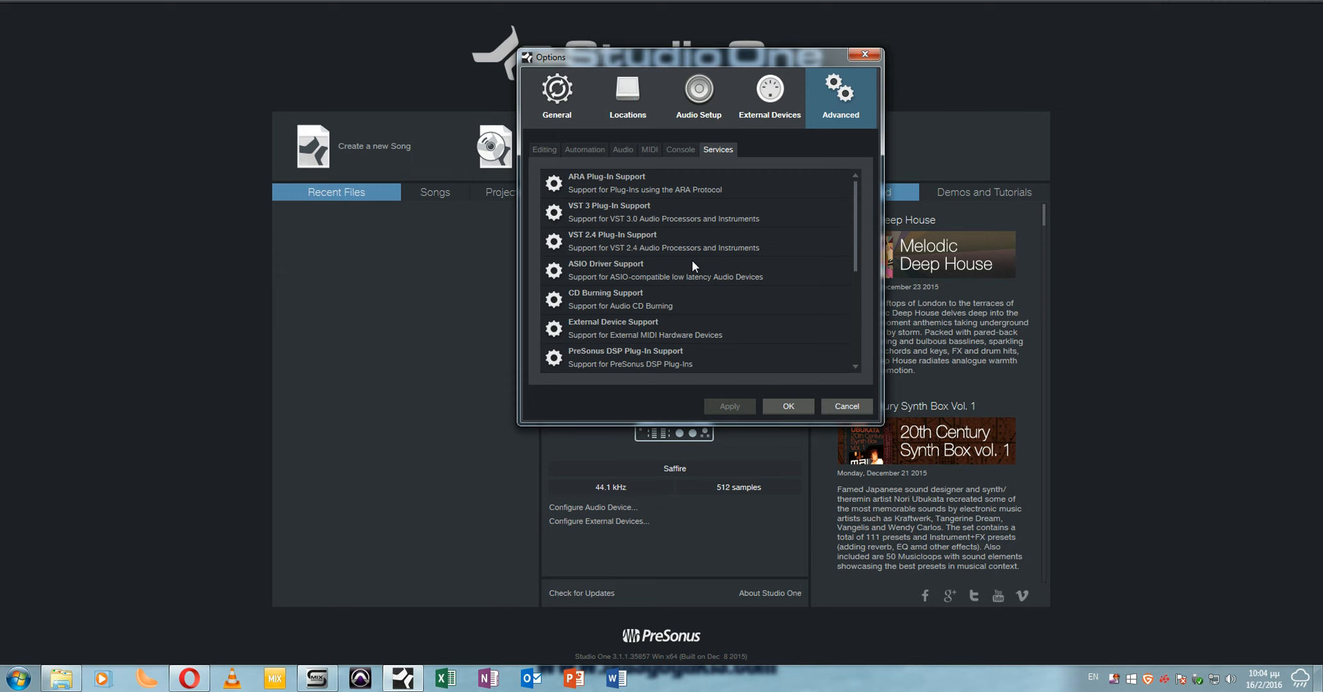
scroll(693, 248, down, 3)
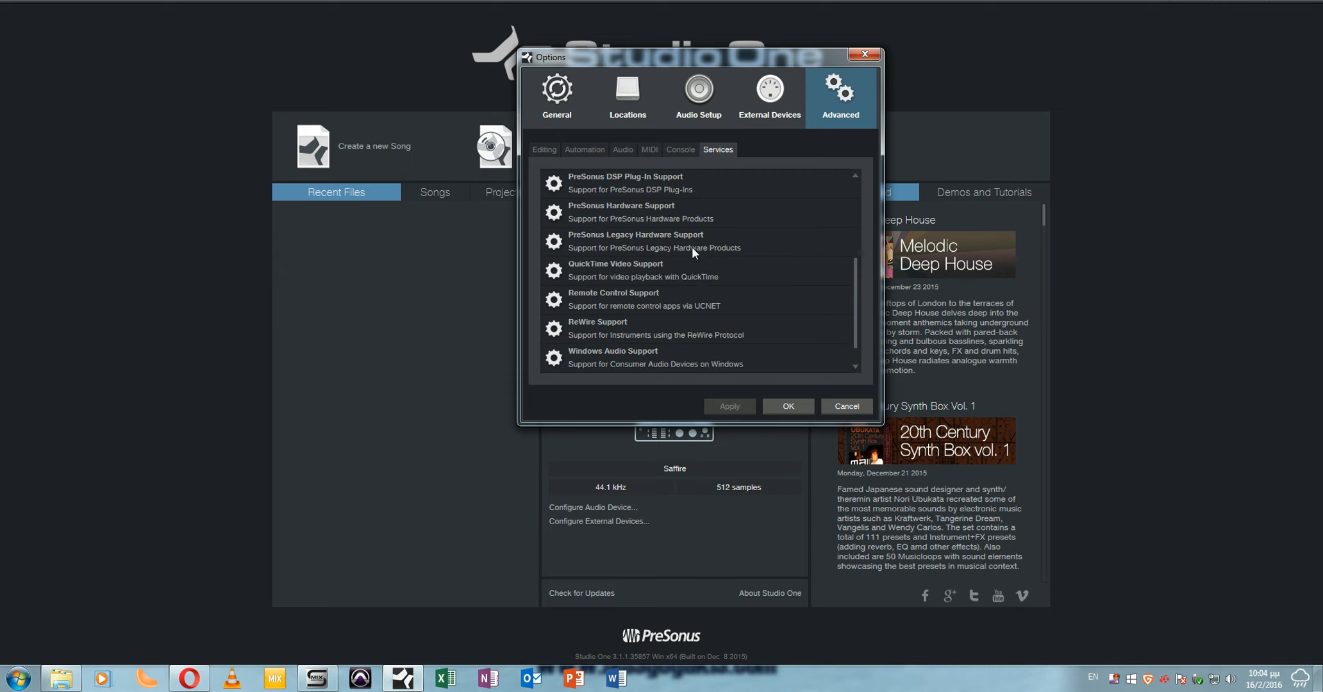
- Disable the QuickTime Video Support service, decline restarting the program, and enable the service again
scroll(693, 246, down, 1)
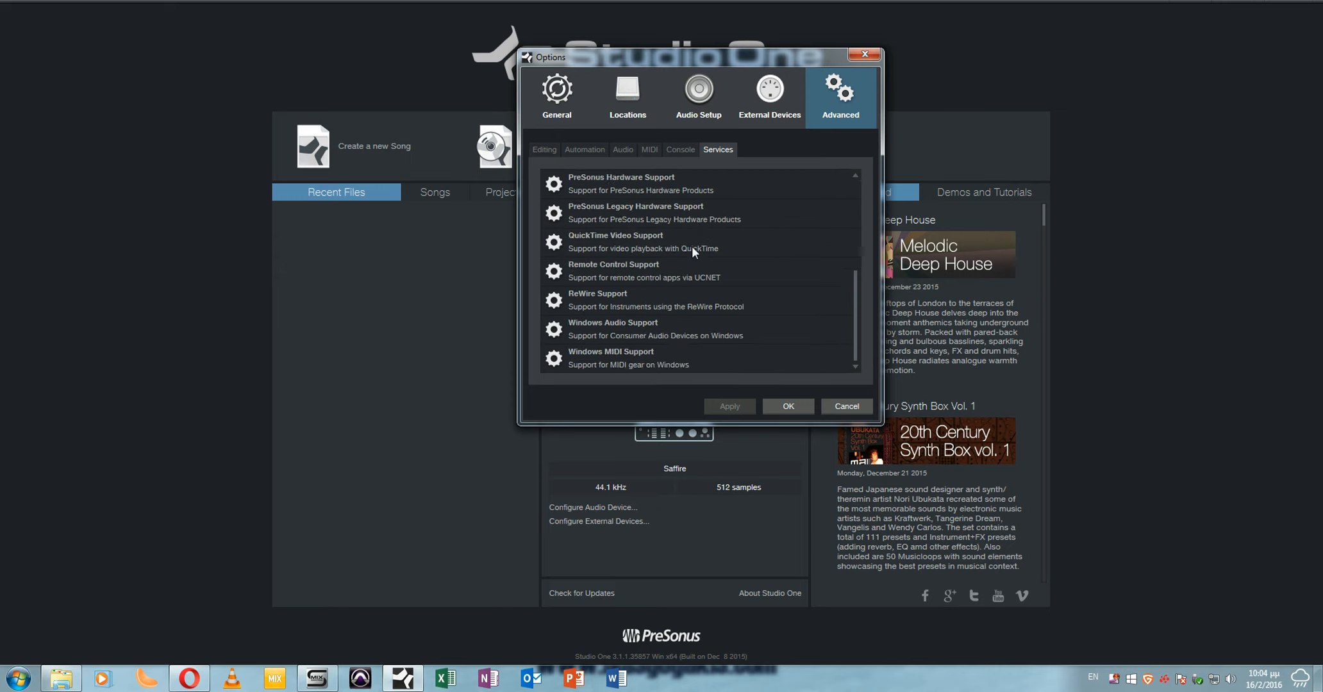
click(696, 278)
click(798, 245)
click(798, 244)
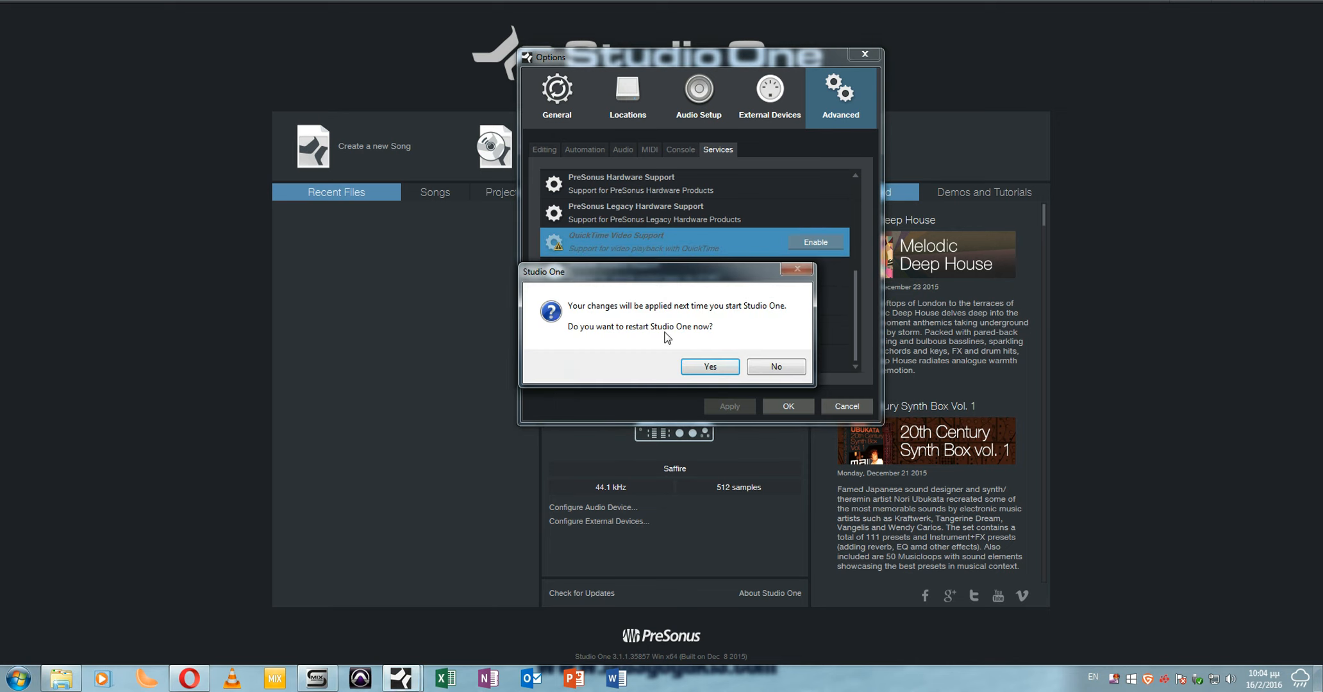
click(776, 367)
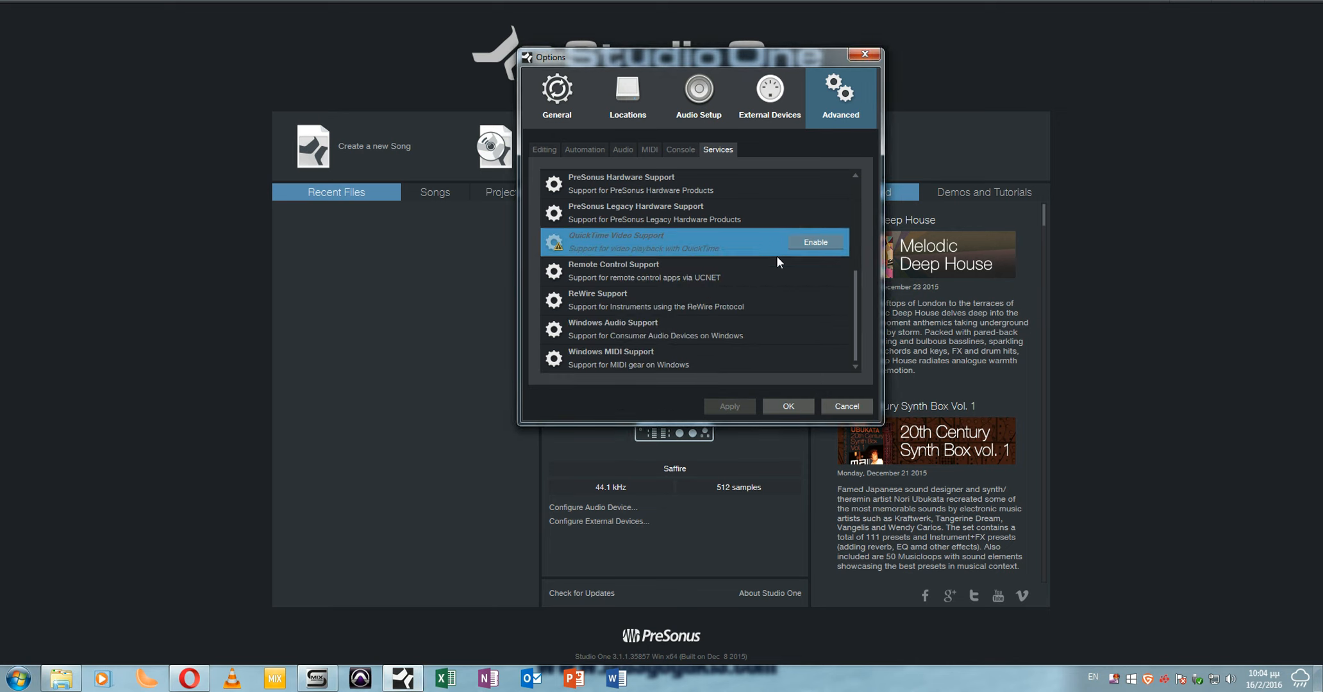
click(799, 246)
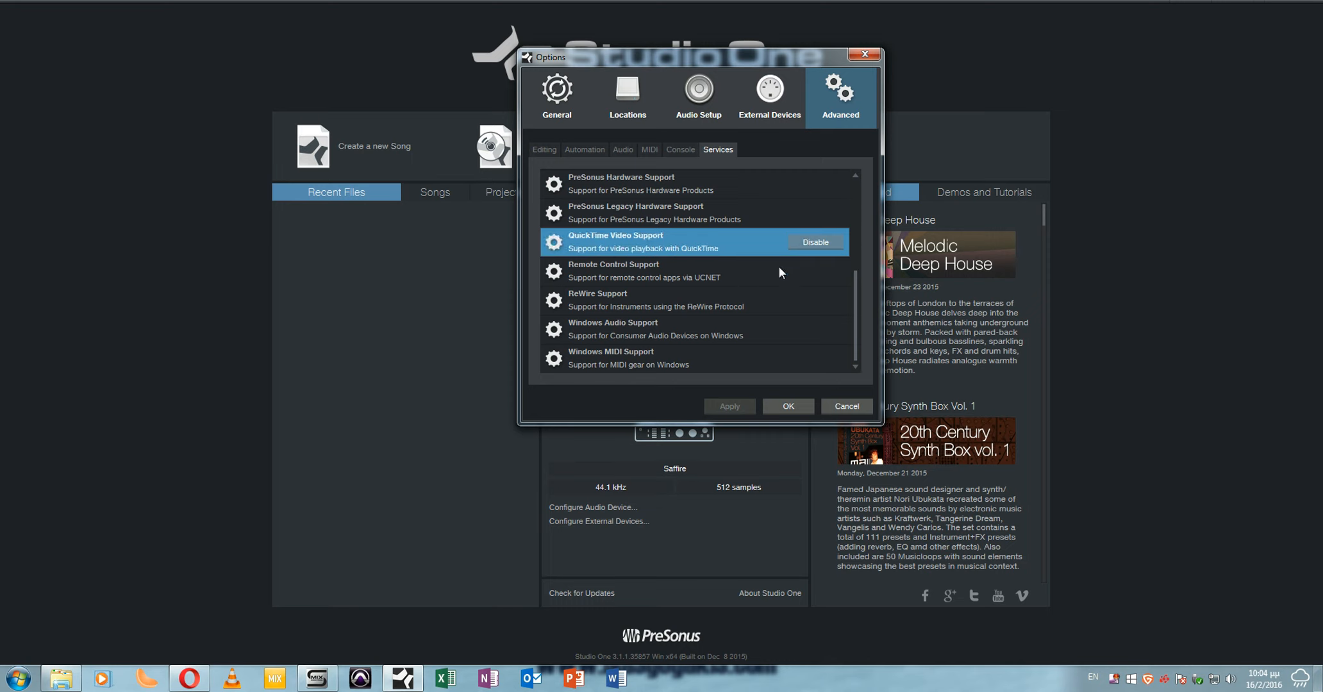
- Toggle QuickTime Video Support and Remote Control Support off and back on, and close the options without applying changes
click(809, 248)
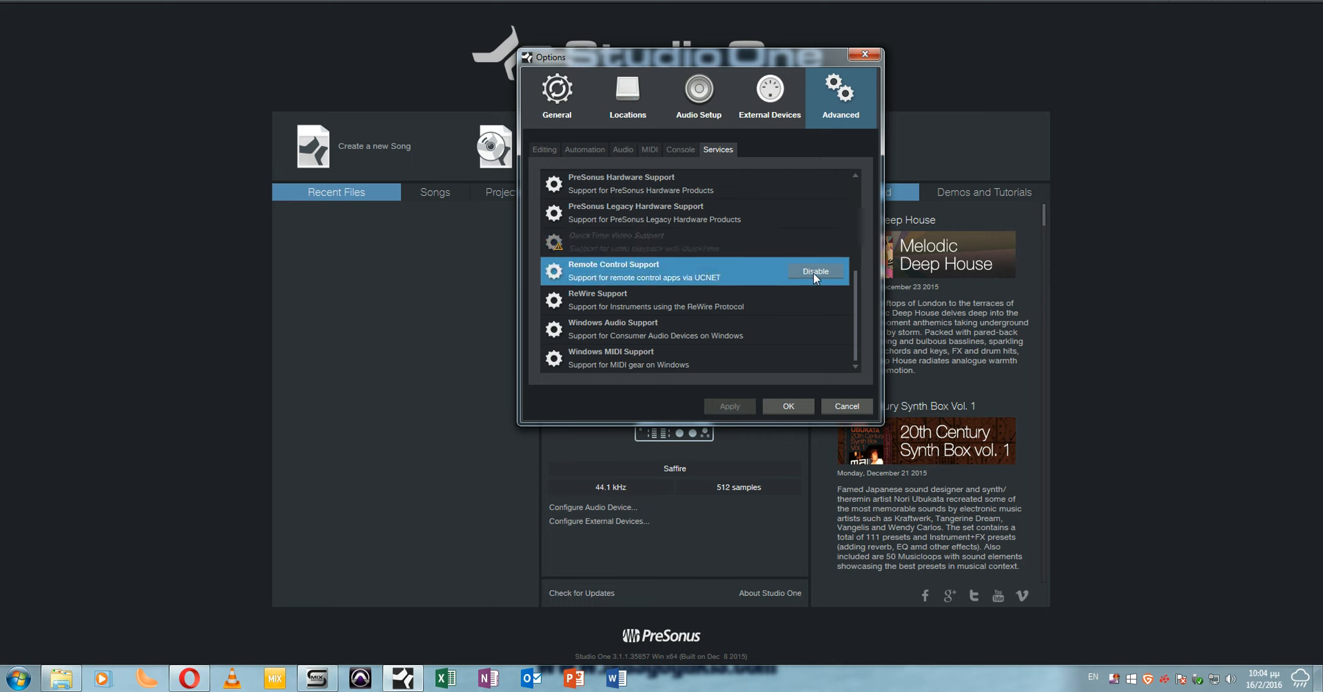
click(811, 274)
click(815, 272)
click(817, 244)
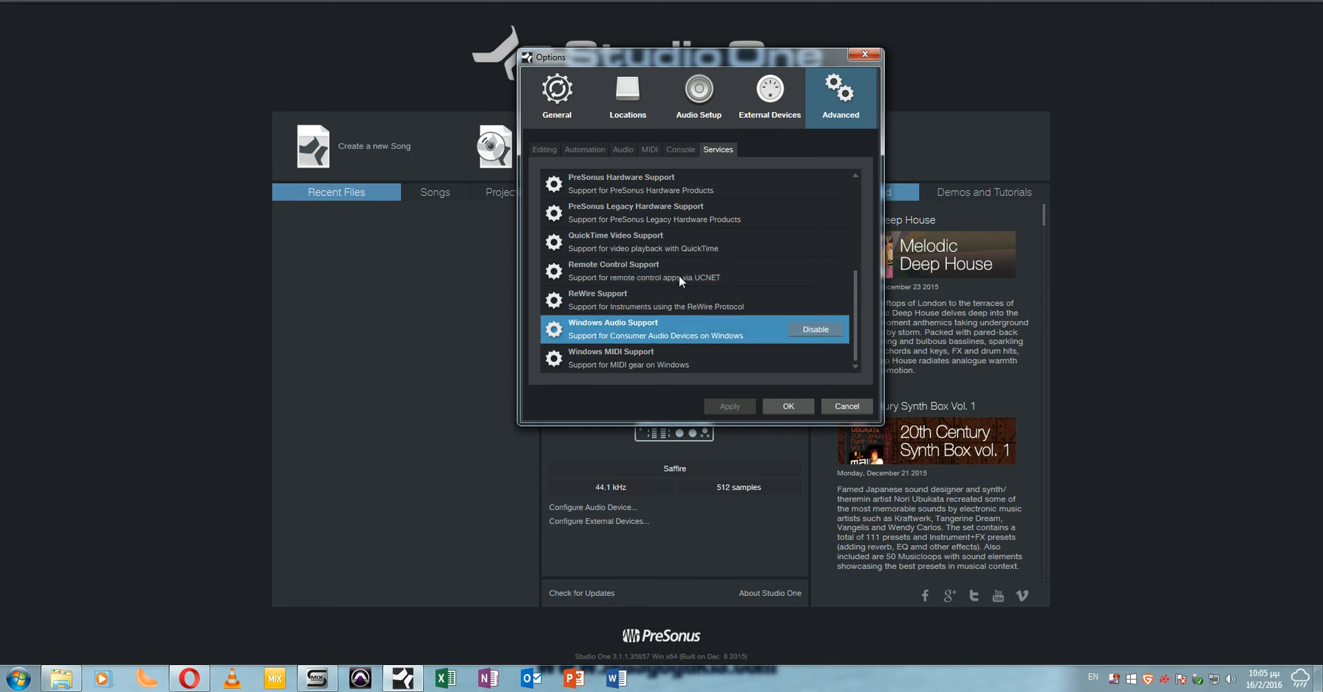
click(838, 404)
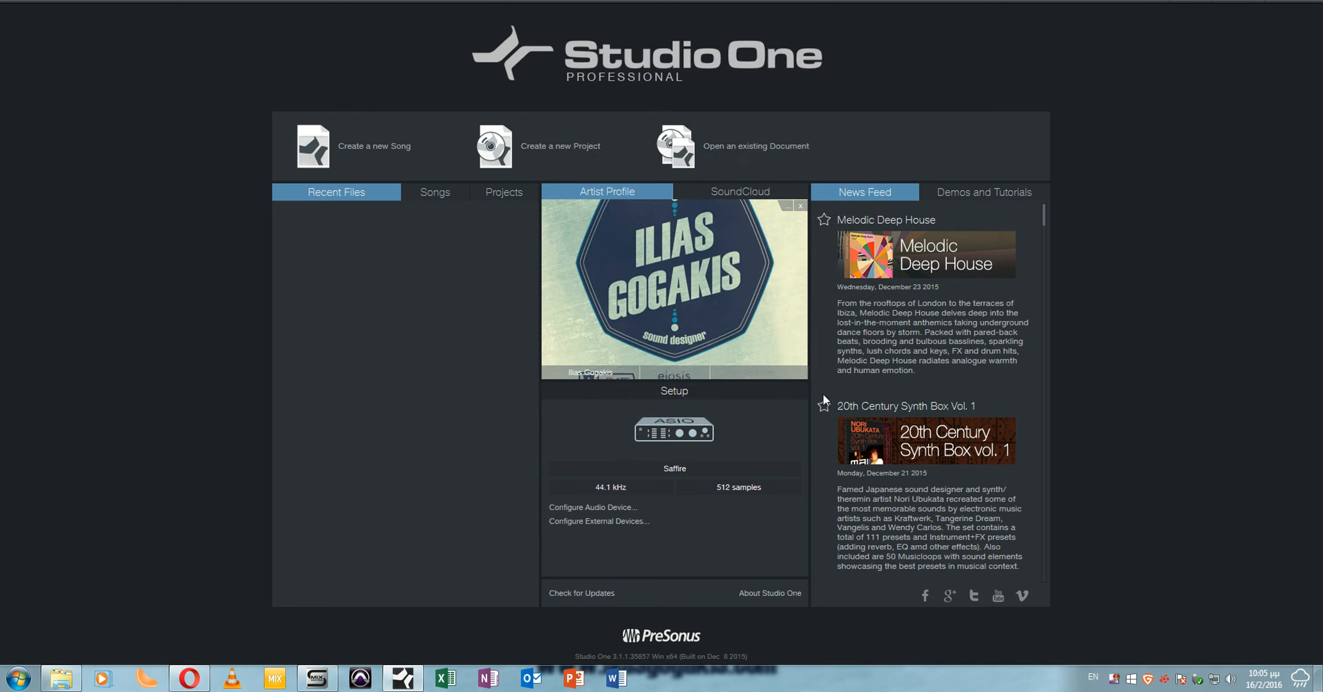